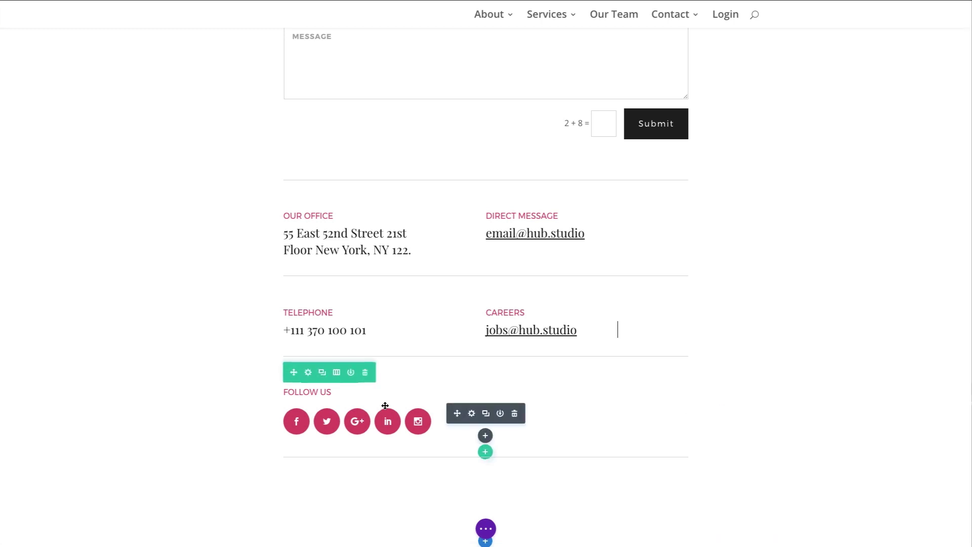
Scroll the contact page to the Follow Us section with its five social icons.
{"action": "scroll", "coordinate": [199, 333], "scroll_direction": "up", "scroll_amount": 3}
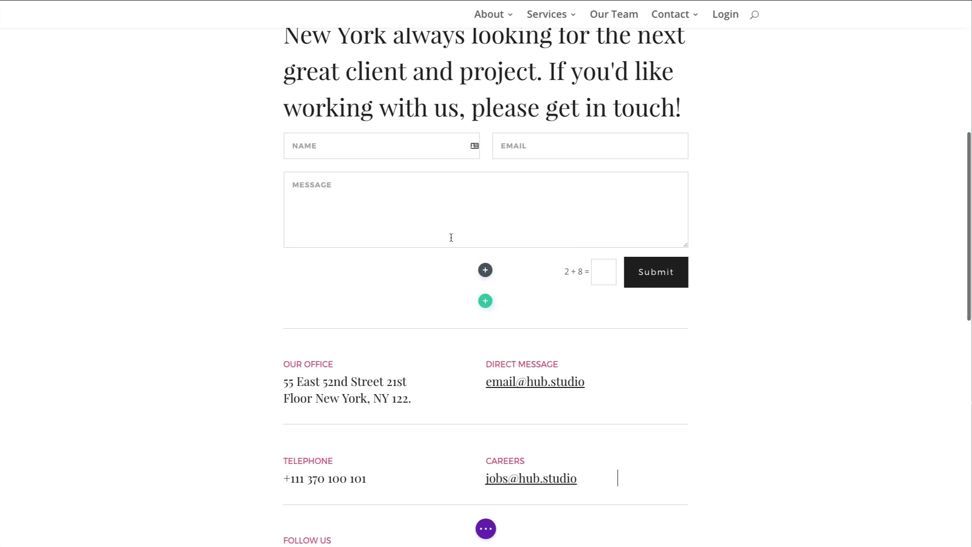
{"action": "scroll", "coordinate": [441, 310], "scroll_direction": "up", "scroll_amount": 8}
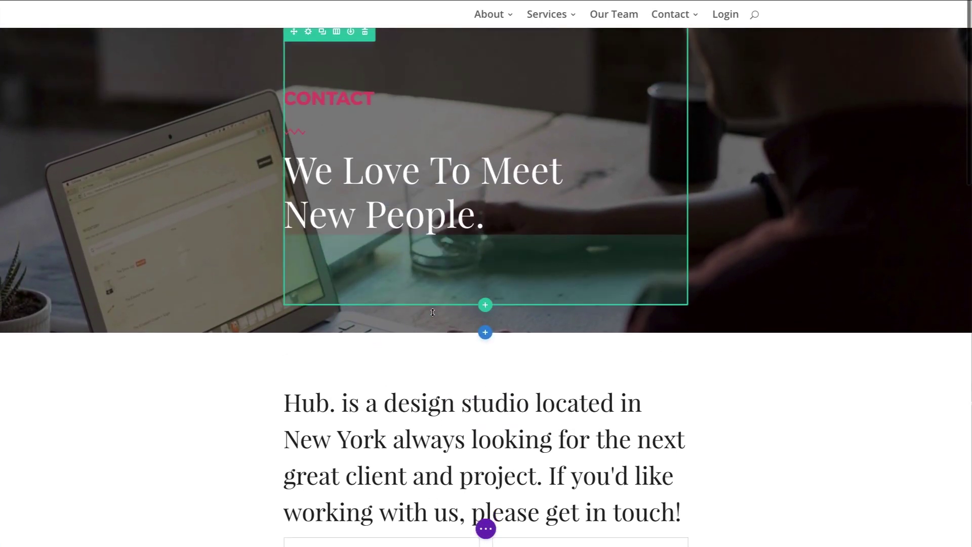
{"action": "scroll", "coordinate": [441, 310], "scroll_direction": "down", "scroll_amount": 11}
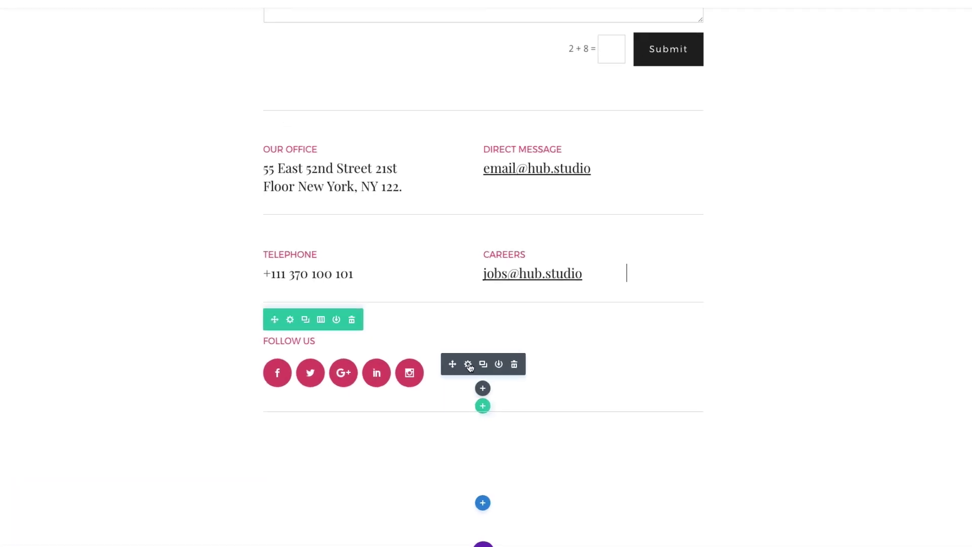
Open the Social Media Follow settings and glance at the facebook item's own settings.
{"action": "left_click", "coordinate": [454, 399]}
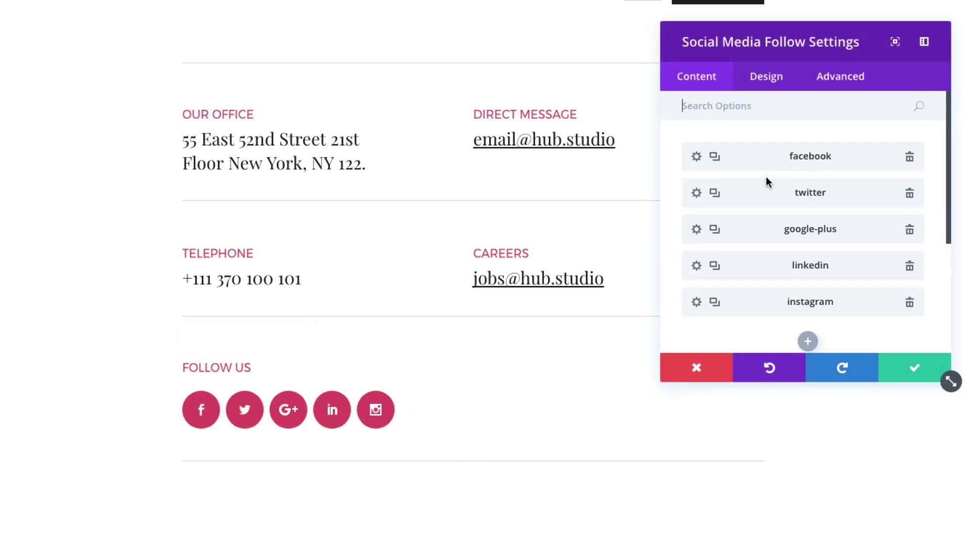
{"action": "scroll", "coordinate": [766, 181], "scroll_direction": "down", "scroll_amount": 1}
{"action": "scroll", "coordinate": [766, 180], "scroll_direction": "up", "scroll_amount": 1}
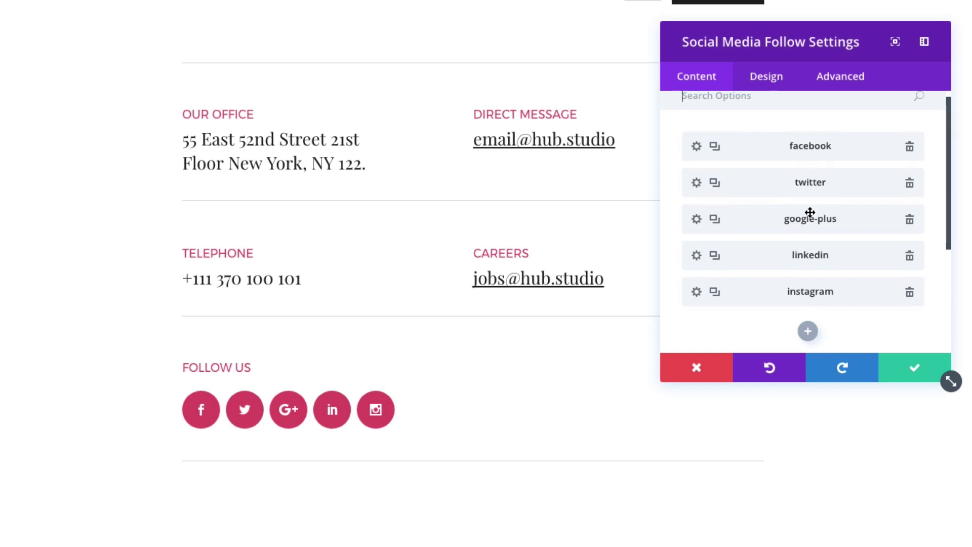
{"action": "left_click", "coordinate": [697, 148]}
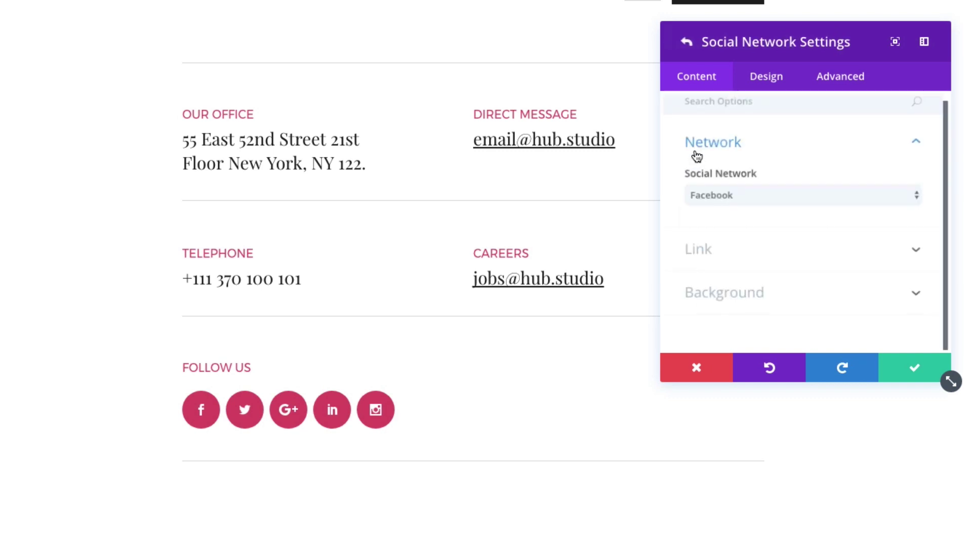
{"action": "left_click", "coordinate": [682, 45]}
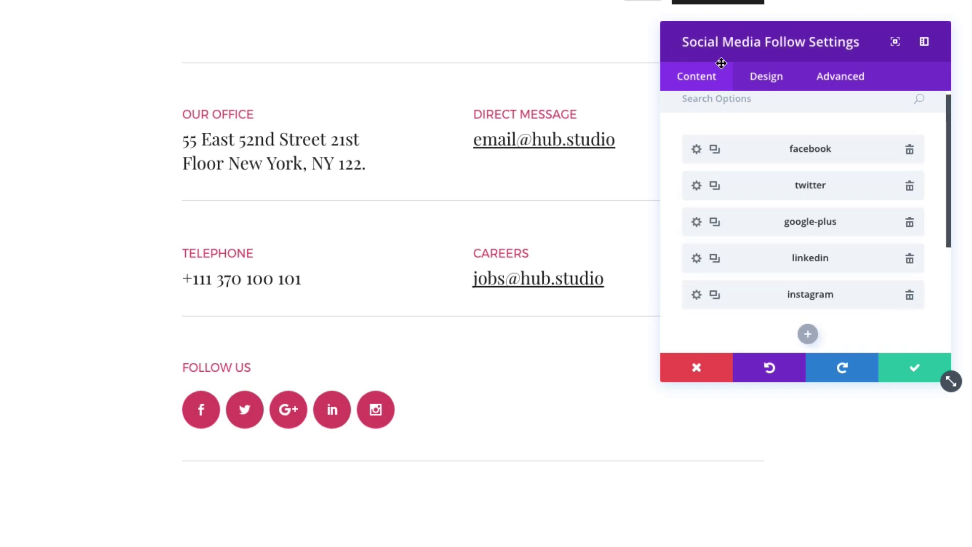
Add a blank New Social Network entry after Instagram without choosing a network.
{"action": "scroll", "coordinate": [773, 185], "scroll_direction": "down", "scroll_amount": 1}
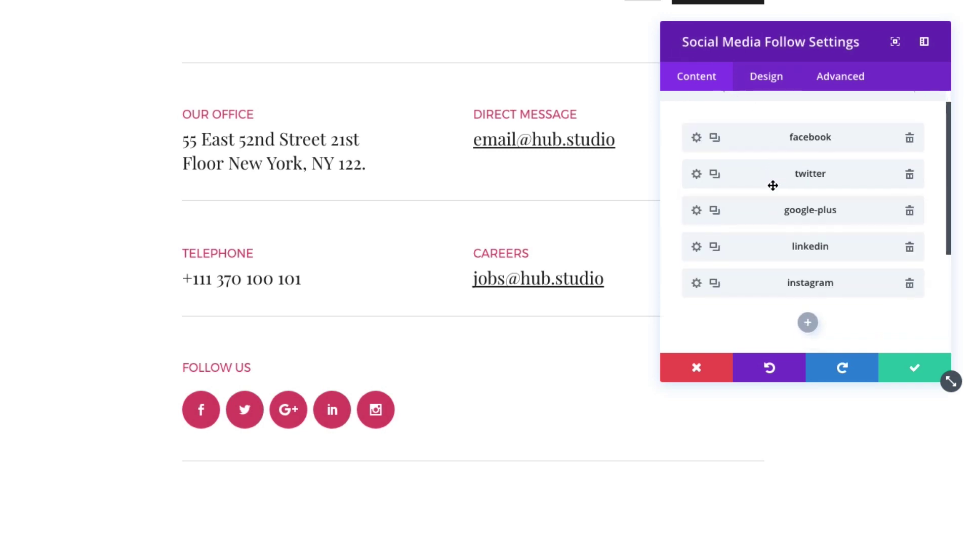
{"action": "left_click", "coordinate": [808, 315]}
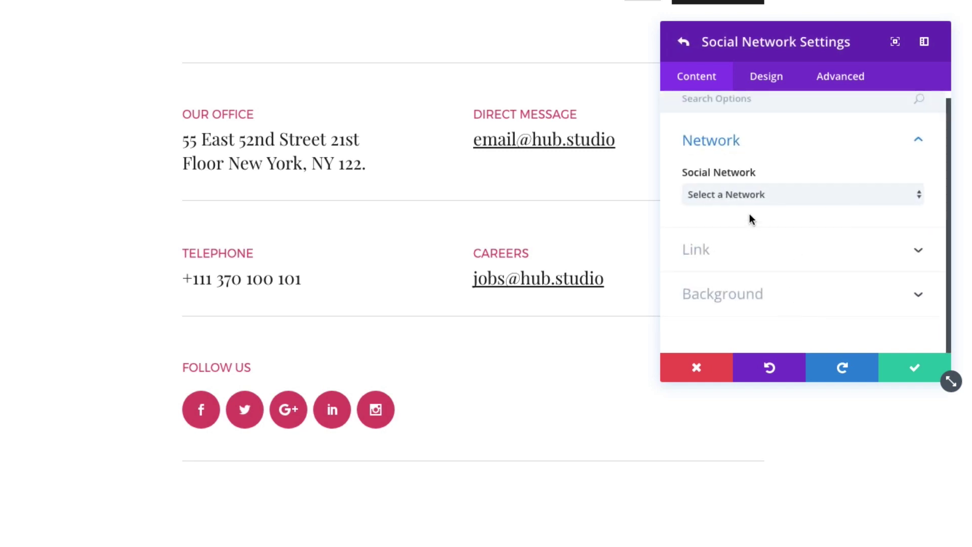
{"action": "left_click", "coordinate": [786, 196]}
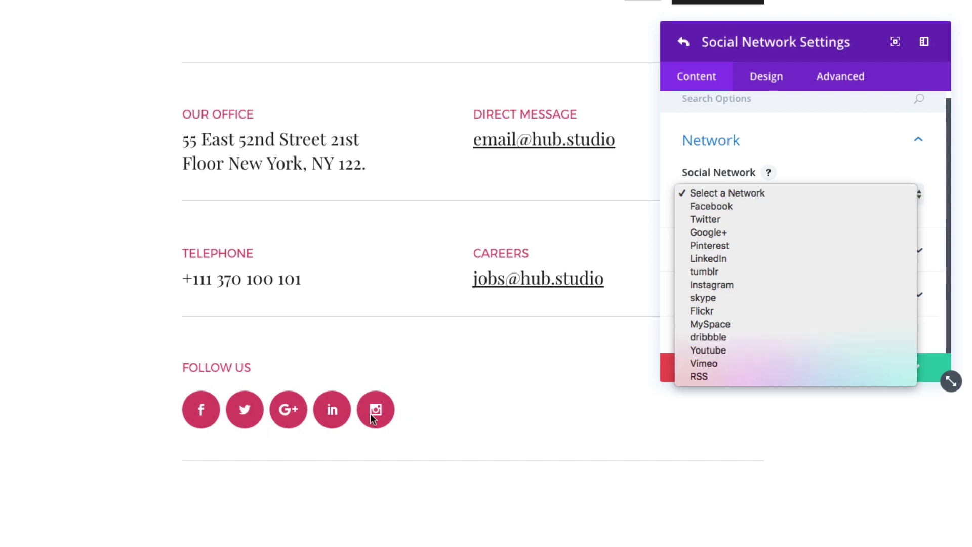
{"action": "left_click", "coordinate": [815, 176]}
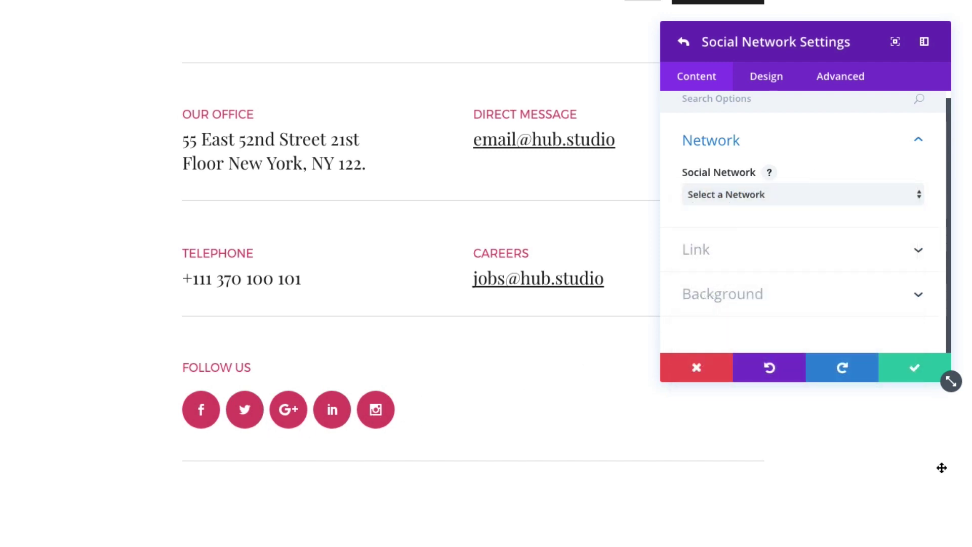
{"action": "scroll", "coordinate": [823, 272], "scroll_direction": "up", "scroll_amount": 1}
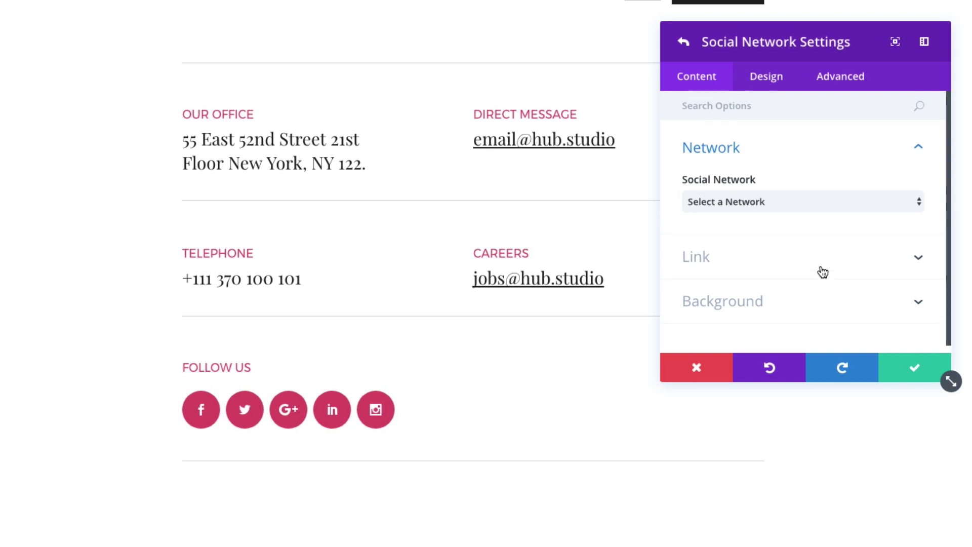
{"action": "left_click", "coordinate": [684, 42]}
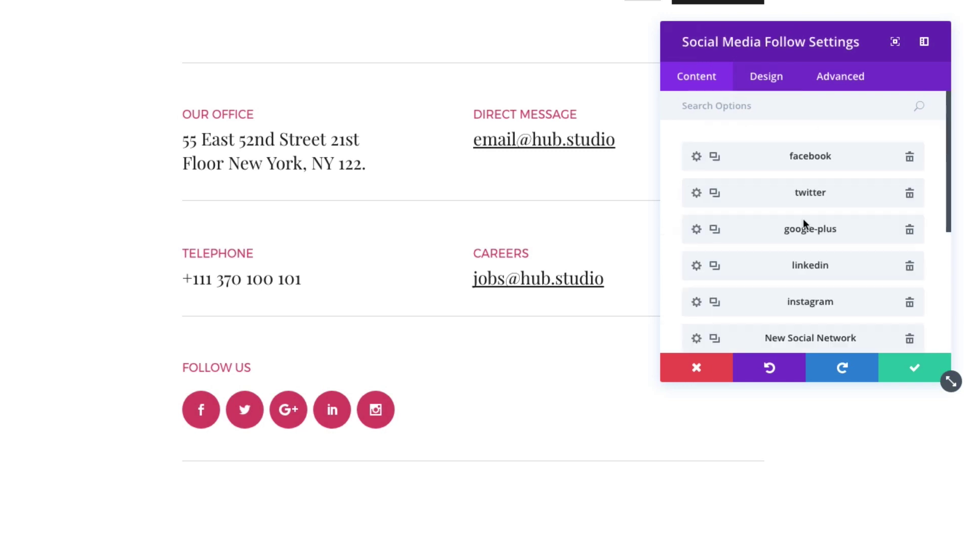
{"action": "scroll", "coordinate": [755, 245], "scroll_direction": "down", "scroll_amount": 4}
{"action": "scroll", "coordinate": [755, 248], "scroll_direction": "up", "scroll_amount": 4}
{"action": "scroll", "coordinate": [755, 242], "scroll_direction": "down", "scroll_amount": 3}
{"action": "scroll", "coordinate": [758, 243], "scroll_direction": "up", "scroll_amount": 2}
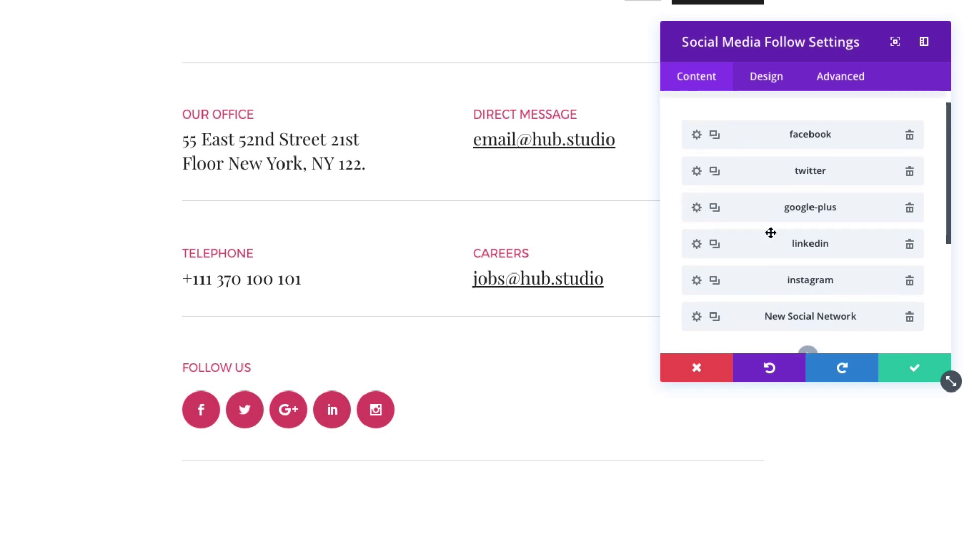
{"action": "scroll", "coordinate": [796, 234], "scroll_direction": "down", "scroll_amount": 2}
{"action": "scroll", "coordinate": [797, 235], "scroll_direction": "down", "scroll_amount": 3}
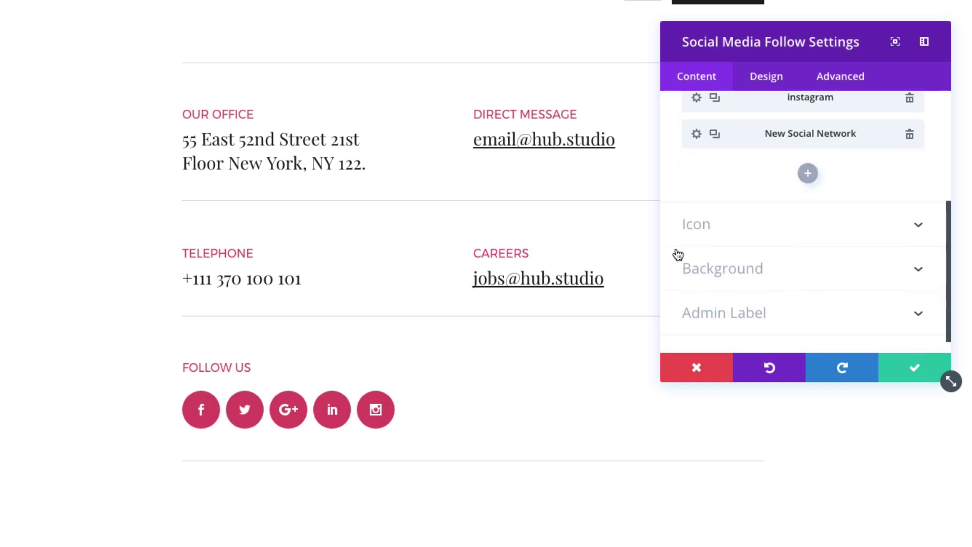
{"action": "scroll", "coordinate": [741, 227], "scroll_direction": "up", "scroll_amount": 3}
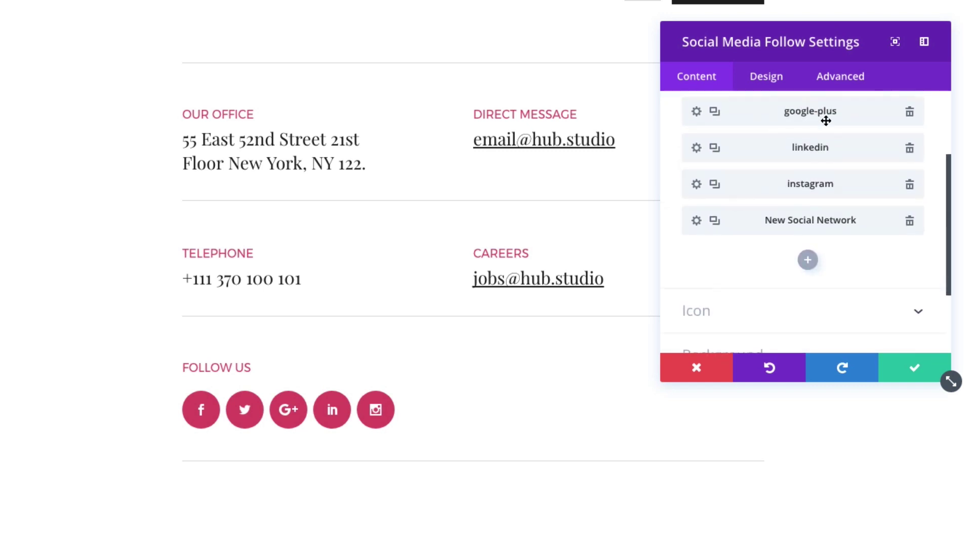
{"action": "left_click", "coordinate": [772, 81]}
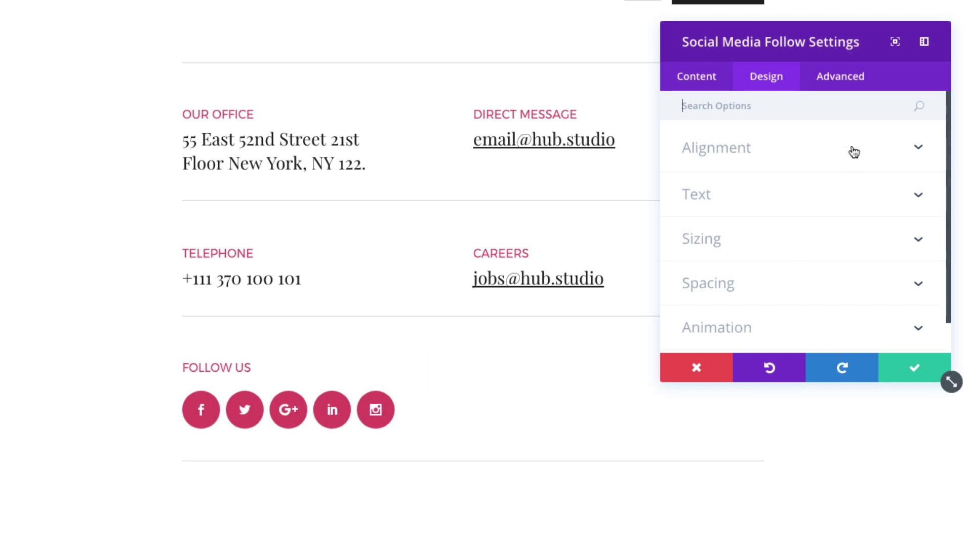
{"action": "left_click", "coordinate": [717, 85]}
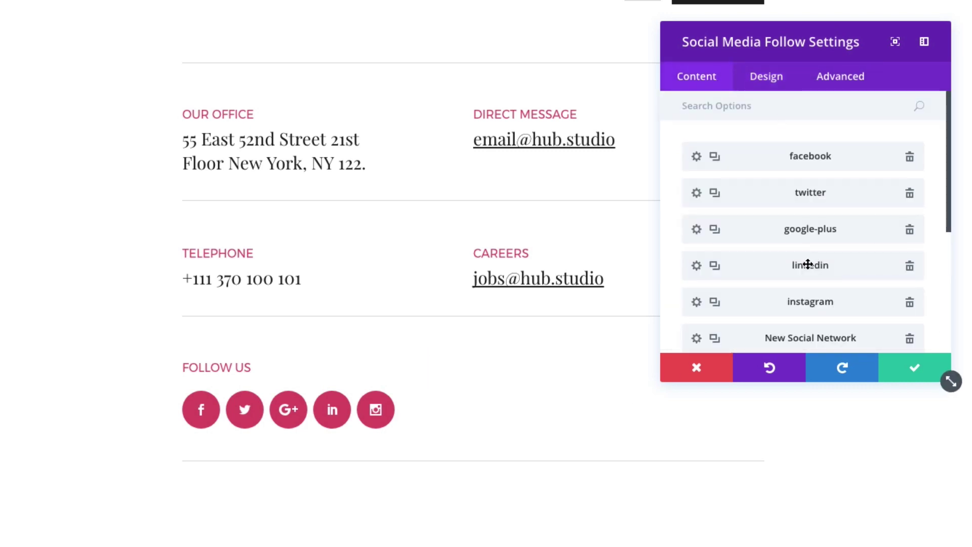
{"action": "scroll", "coordinate": [807, 260], "scroll_direction": "down", "scroll_amount": 3}
{"action": "scroll", "coordinate": [807, 264], "scroll_direction": "down", "scroll_amount": 1}
{"action": "scroll", "coordinate": [808, 264], "scroll_direction": "up", "scroll_amount": 4}
{"action": "scroll", "coordinate": [807, 263], "scroll_direction": "down", "scroll_amount": 5}
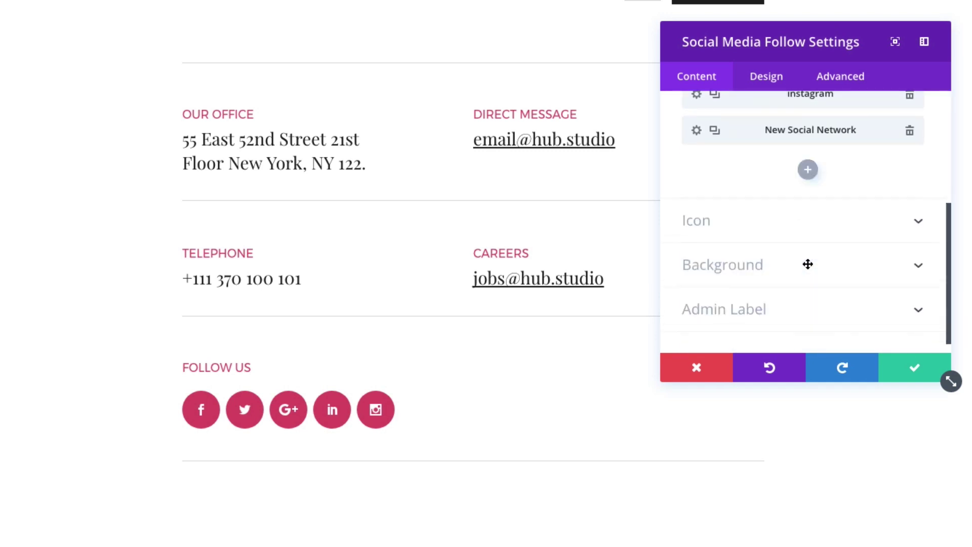
{"action": "scroll", "coordinate": [807, 264], "scroll_direction": "up", "scroll_amount": 2}
{"action": "scroll", "coordinate": [807, 275], "scroll_direction": "down", "scroll_amount": 2}
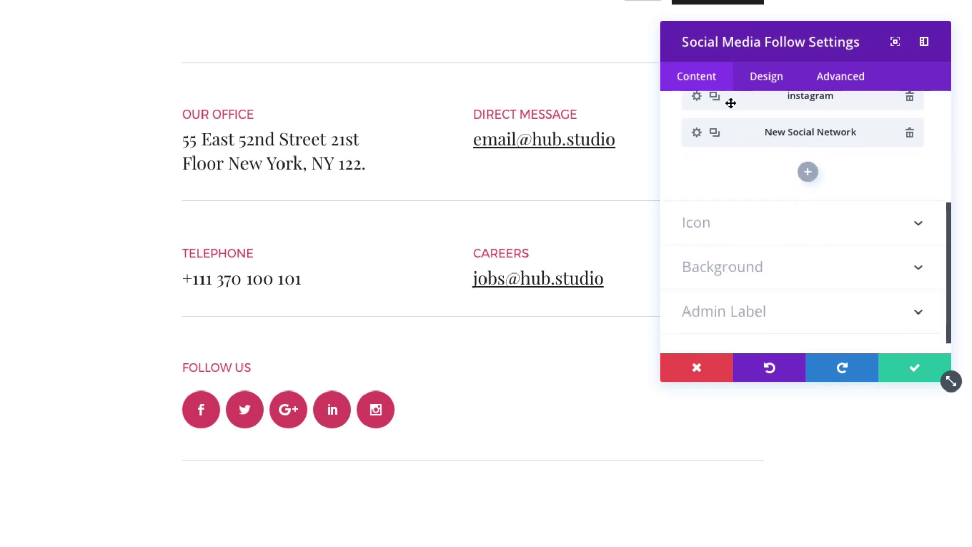
{"action": "scroll", "coordinate": [754, 144], "scroll_direction": "up", "scroll_amount": 4}
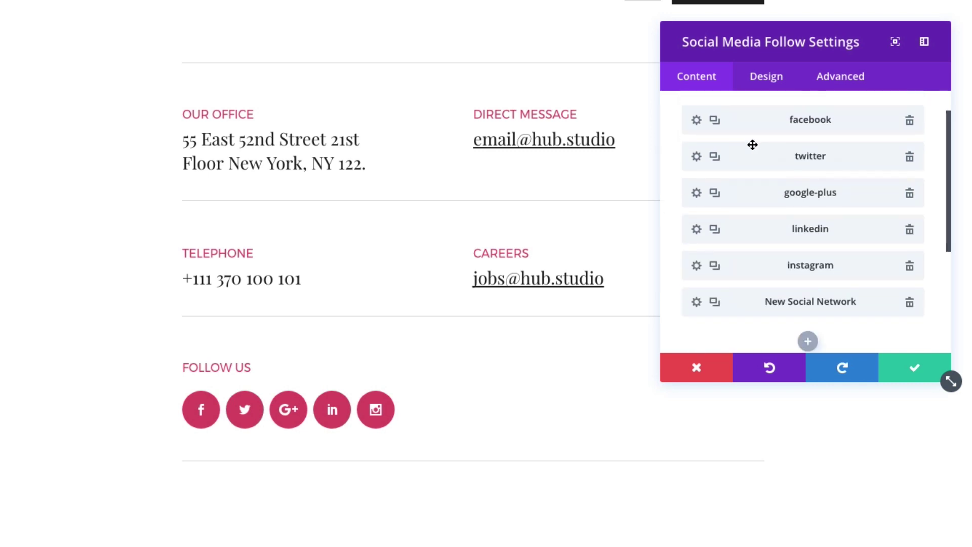
{"action": "scroll", "coordinate": [835, 260], "scroll_direction": "down", "scroll_amount": 5}
Try a Rounded Rectangle link shape, revert to Circle, and switch Follow Button on.
{"action": "left_click", "coordinate": [753, 235]}
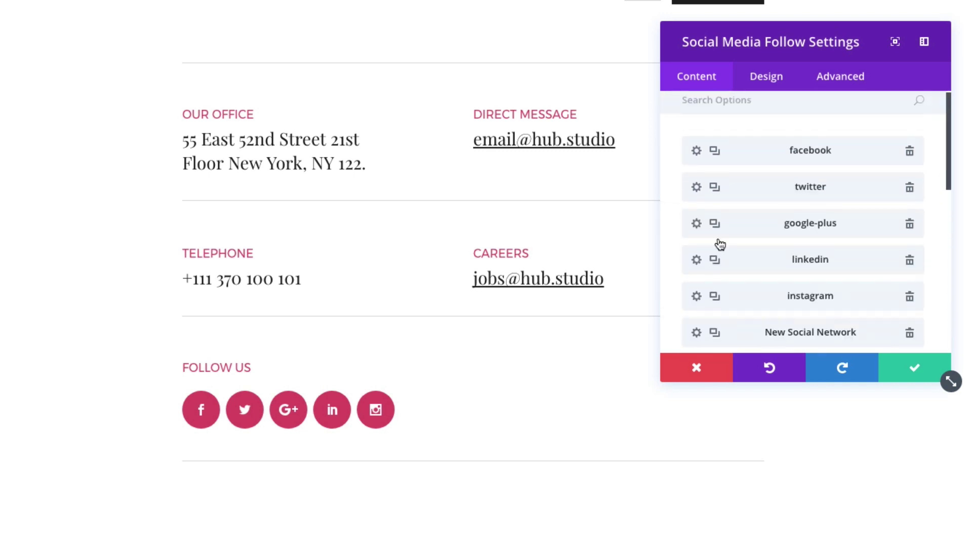
{"action": "scroll", "coordinate": [732, 187], "scroll_direction": "down", "scroll_amount": 3}
{"action": "scroll", "coordinate": [728, 187], "scroll_direction": "up", "scroll_amount": 2}
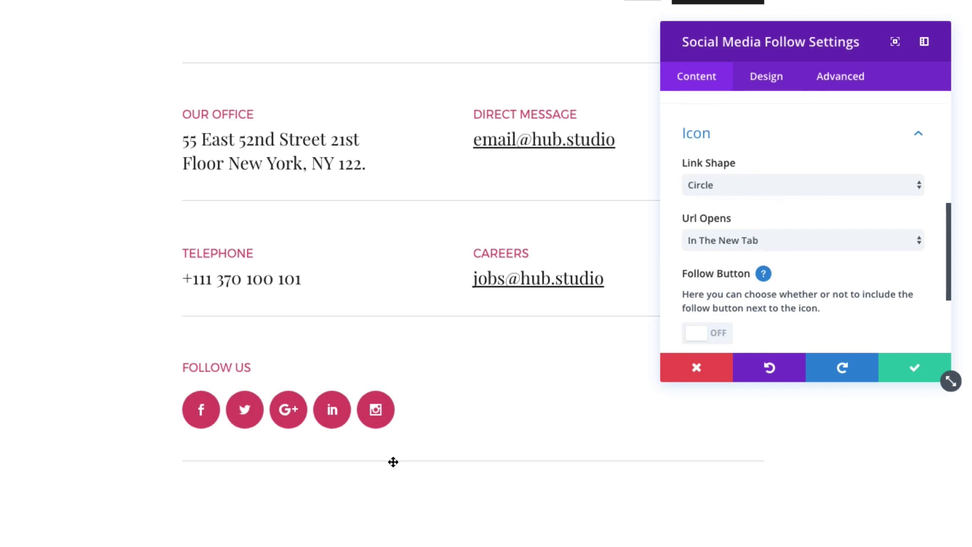
{"action": "left_click", "coordinate": [775, 182]}
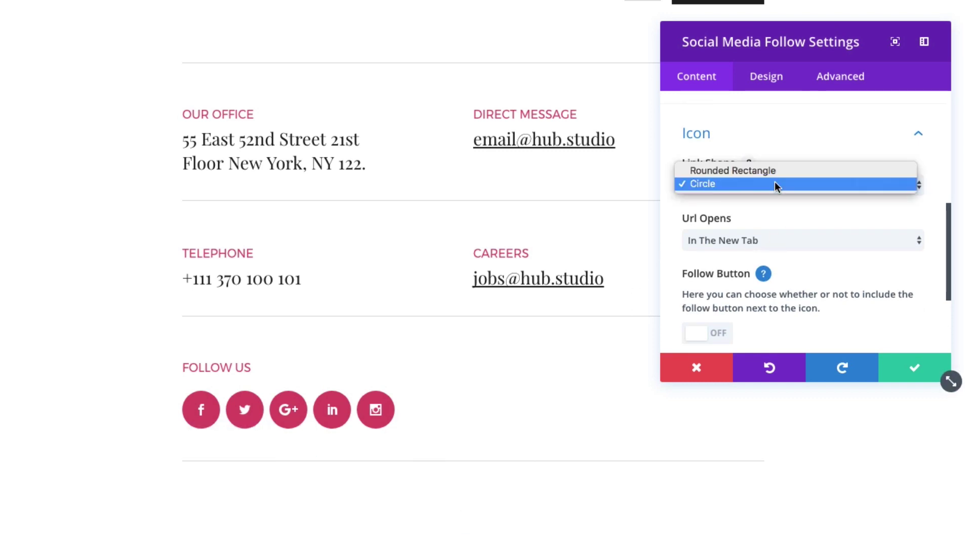
{"action": "left_click", "coordinate": [750, 172]}
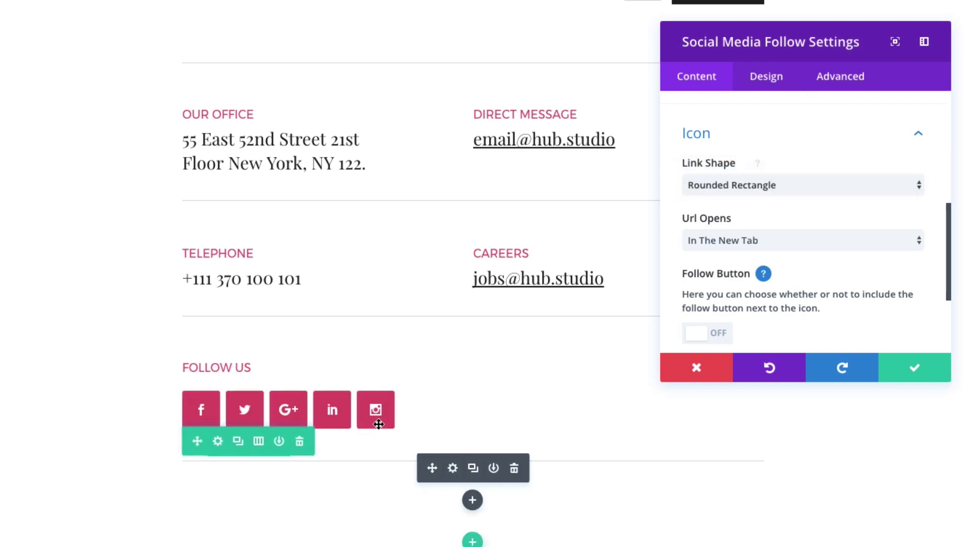
{"action": "left_click", "coordinate": [826, 187]}
{"action": "left_click", "coordinate": [780, 199]}
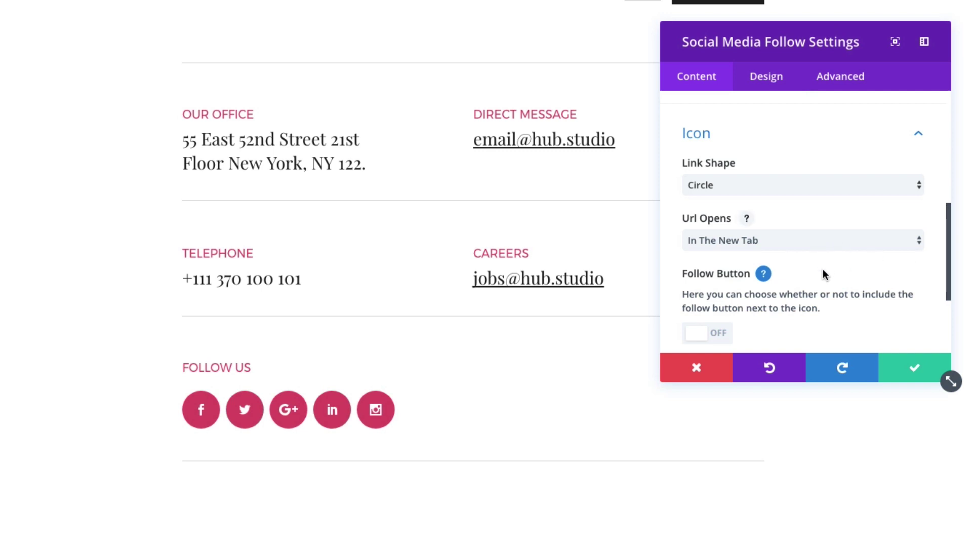
{"action": "scroll", "coordinate": [724, 291], "scroll_direction": "down", "scroll_amount": 3}
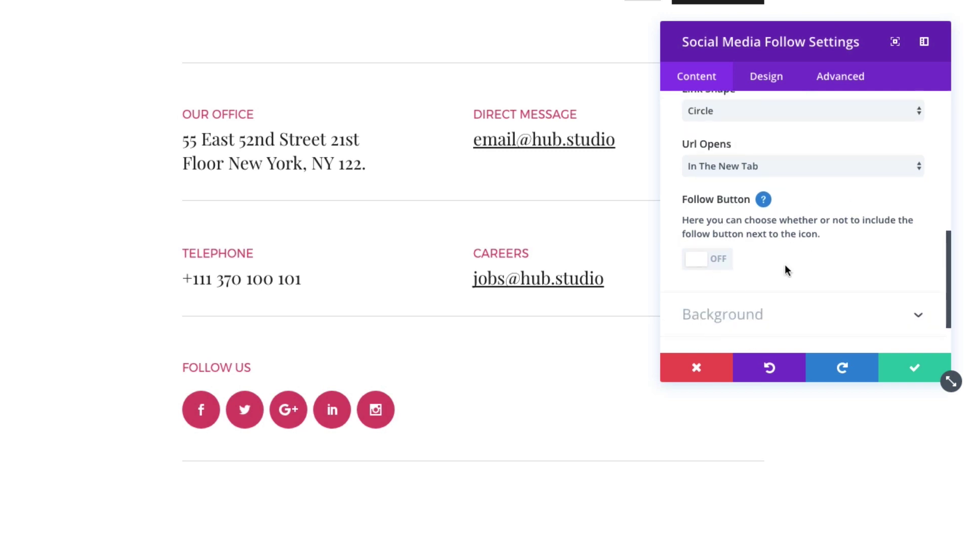
{"action": "left_click", "coordinate": [723, 261]}
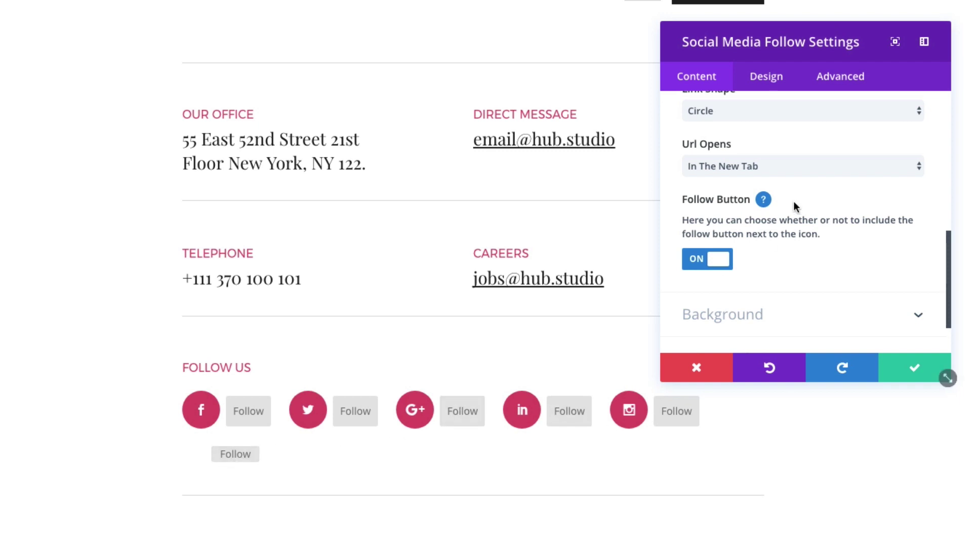
Delete the empty New Social Network item and switch the Follow Button off.
{"action": "scroll", "coordinate": [799, 203], "scroll_direction": "up", "scroll_amount": 10}
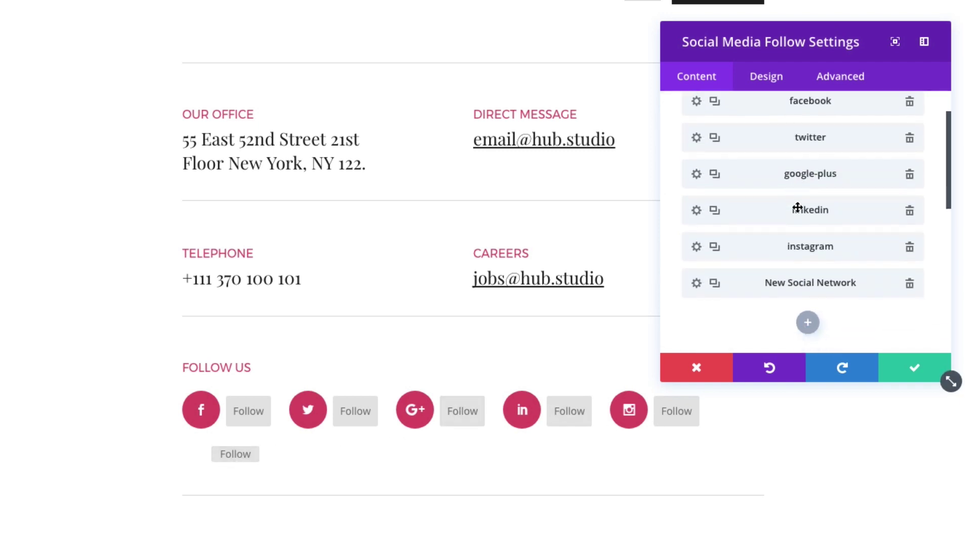
{"action": "left_click", "coordinate": [909, 276]}
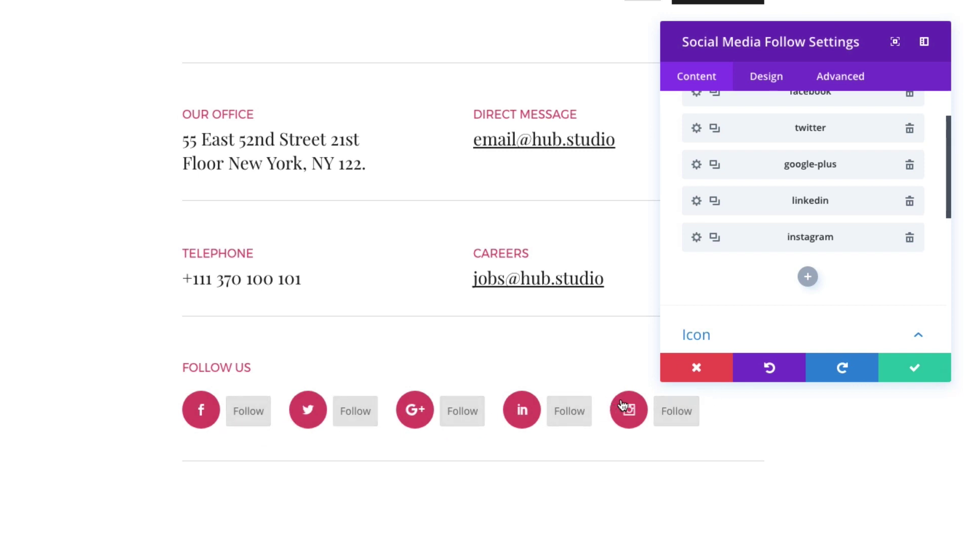
{"action": "scroll", "coordinate": [794, 259], "scroll_direction": "down", "scroll_amount": 5}
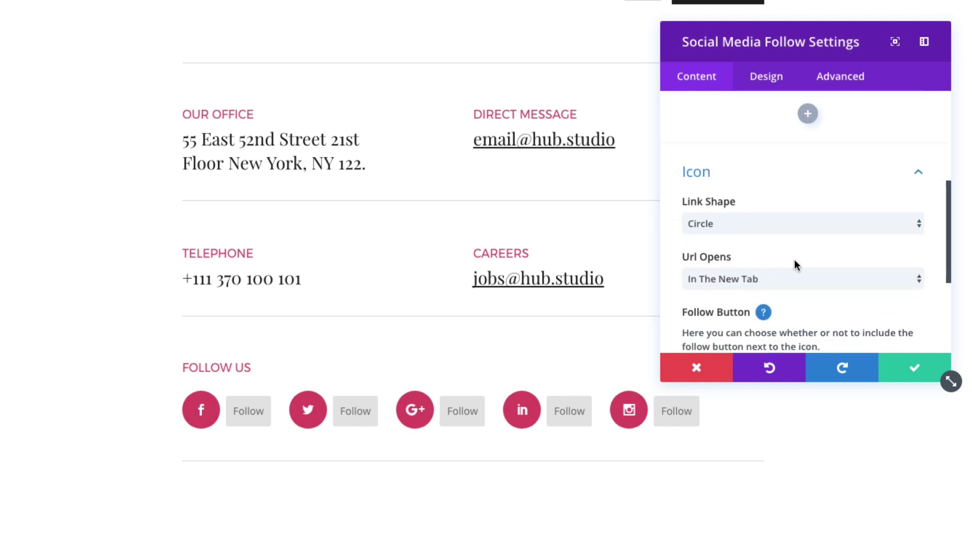
{"action": "left_click", "coordinate": [719, 285]}
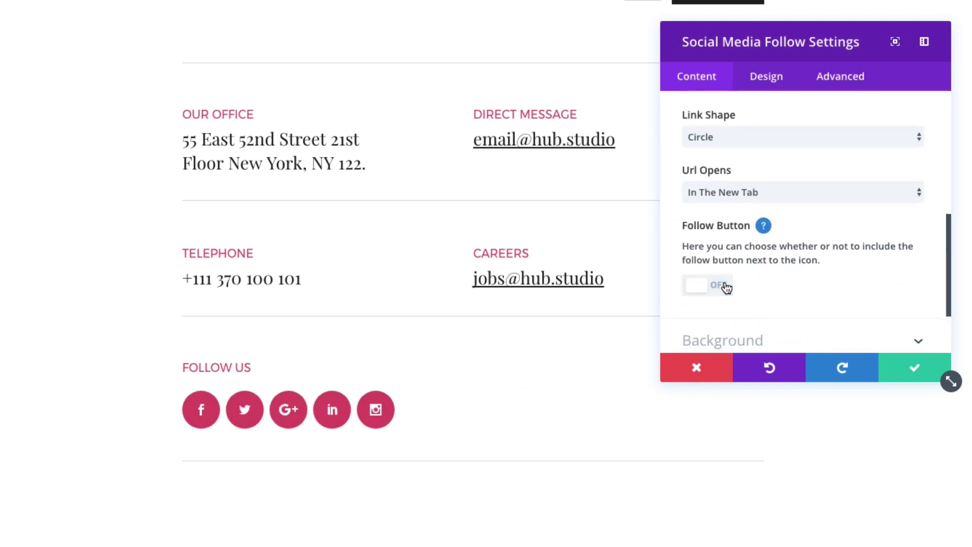
{"action": "scroll", "coordinate": [814, 266], "scroll_direction": "down", "scroll_amount": 2}
{"action": "scroll", "coordinate": [814, 271], "scroll_direction": "up", "scroll_amount": 5}
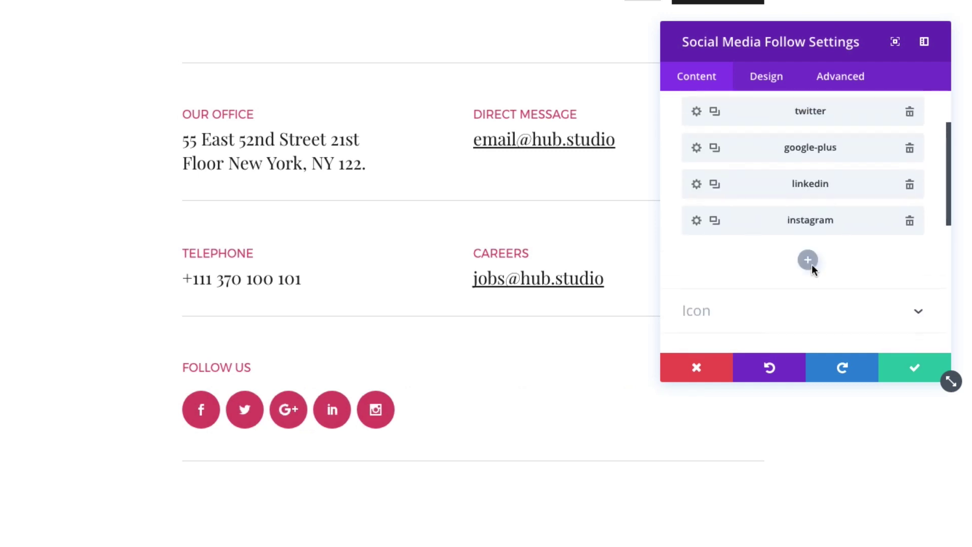
{"action": "scroll", "coordinate": [737, 301], "scroll_direction": "down", "scroll_amount": 5}
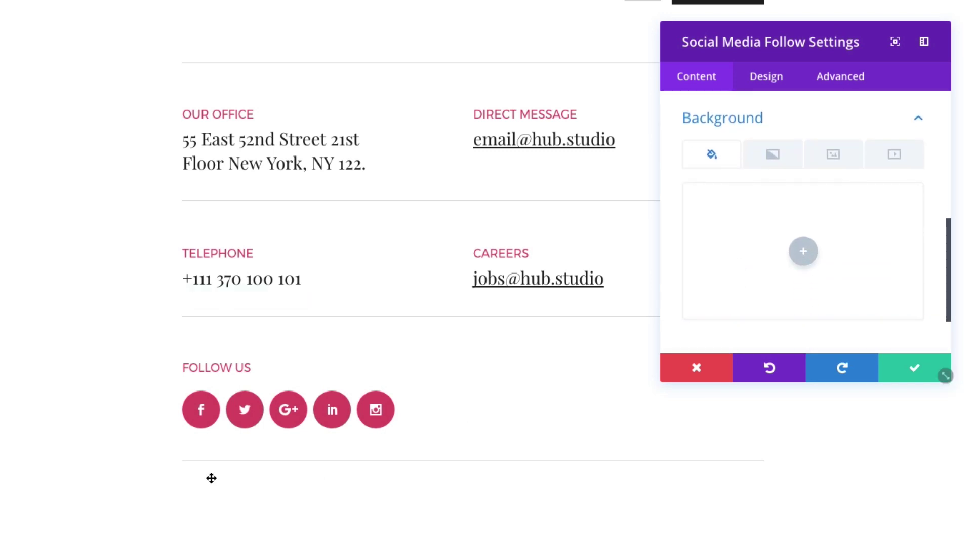
{"action": "scroll", "coordinate": [734, 314], "scroll_direction": "down", "scroll_amount": 2}
{"action": "scroll", "coordinate": [758, 282], "scroll_direction": "up", "scroll_amount": 6}
In the Design tab, try centred icon alignment, then return to left alignment.
{"action": "left_click", "coordinate": [768, 81]}
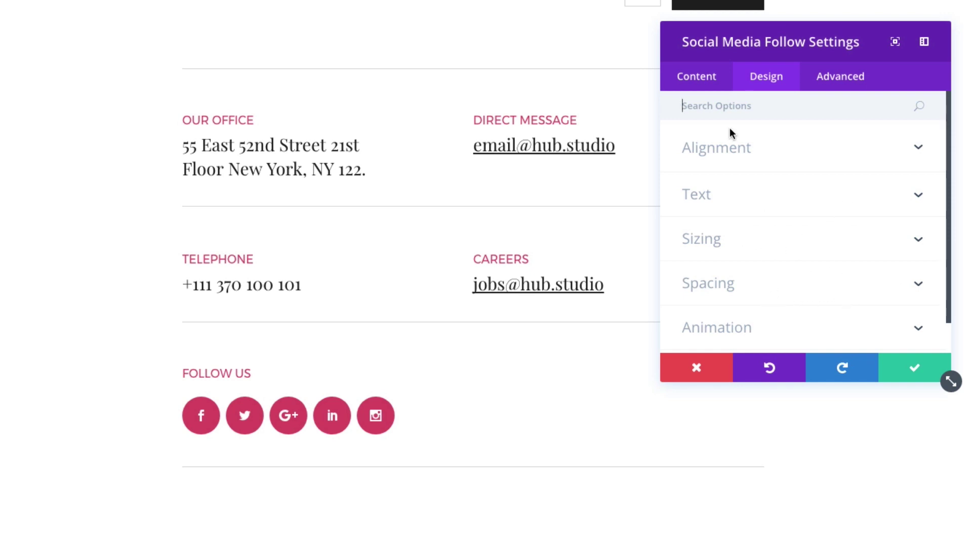
{"action": "left_click", "coordinate": [731, 151]}
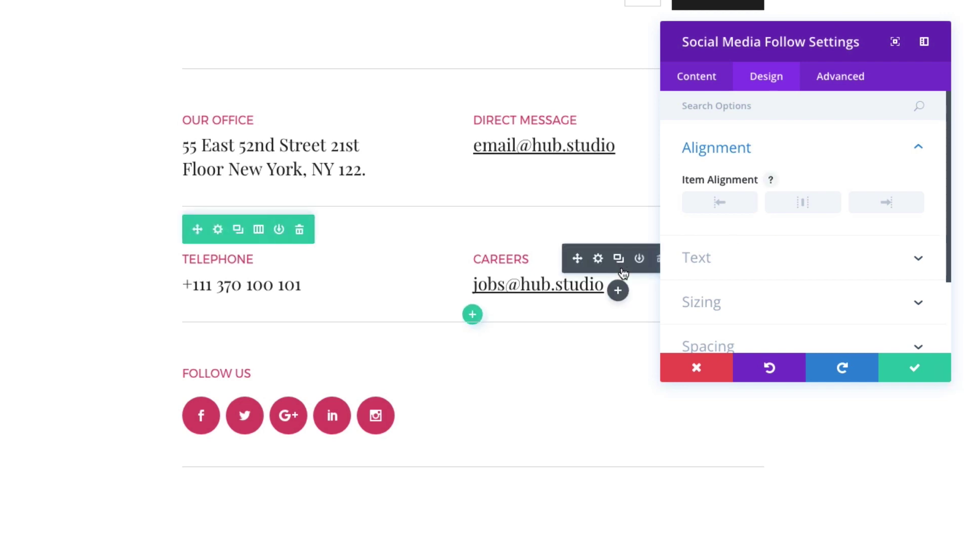
{"action": "left_click", "coordinate": [803, 205]}
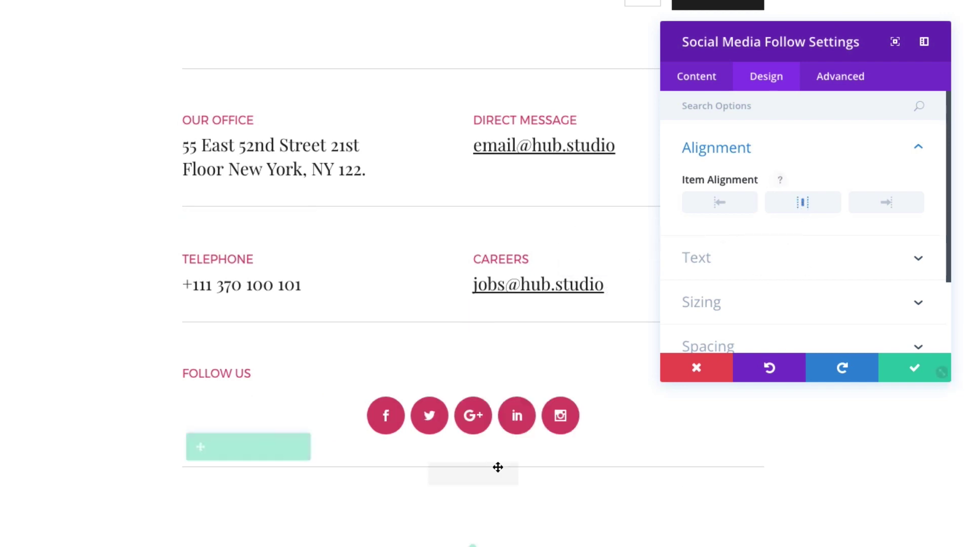
{"action": "left_click", "coordinate": [791, 208]}
{"action": "scroll", "coordinate": [780, 218], "scroll_direction": "down", "scroll_amount": 2}
Try the Light text colour, then revert the text colour to Dark.
{"action": "left_click", "coordinate": [770, 222]}
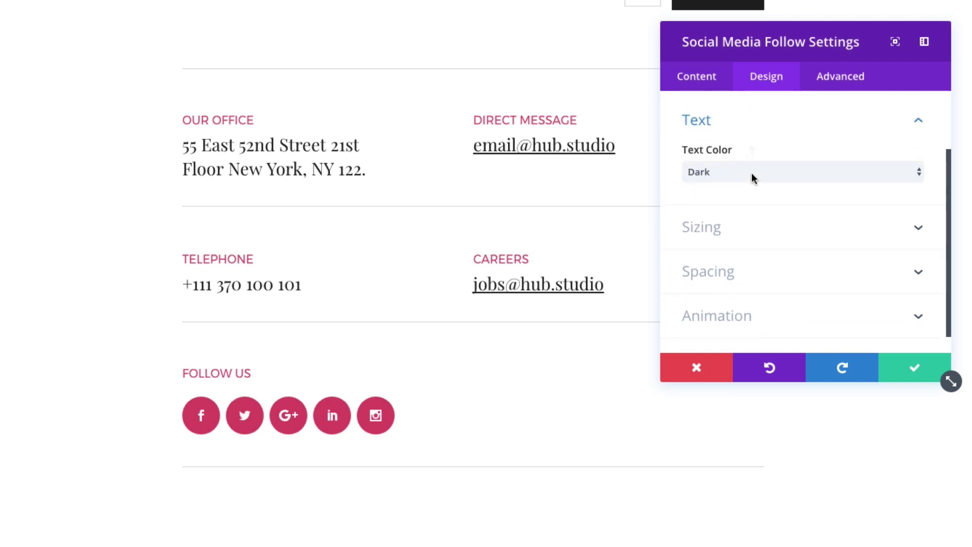
{"action": "left_click", "coordinate": [751, 171]}
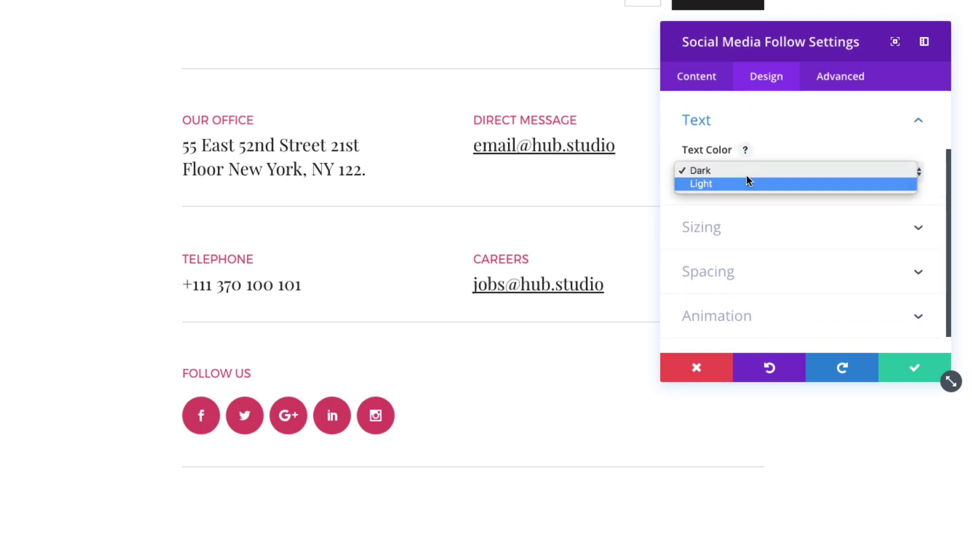
{"action": "left_click", "coordinate": [745, 183]}
{"action": "left_click", "coordinate": [746, 173]}
{"action": "left_click", "coordinate": [806, 220]}
{"action": "key", "text": "ctrl+z"}
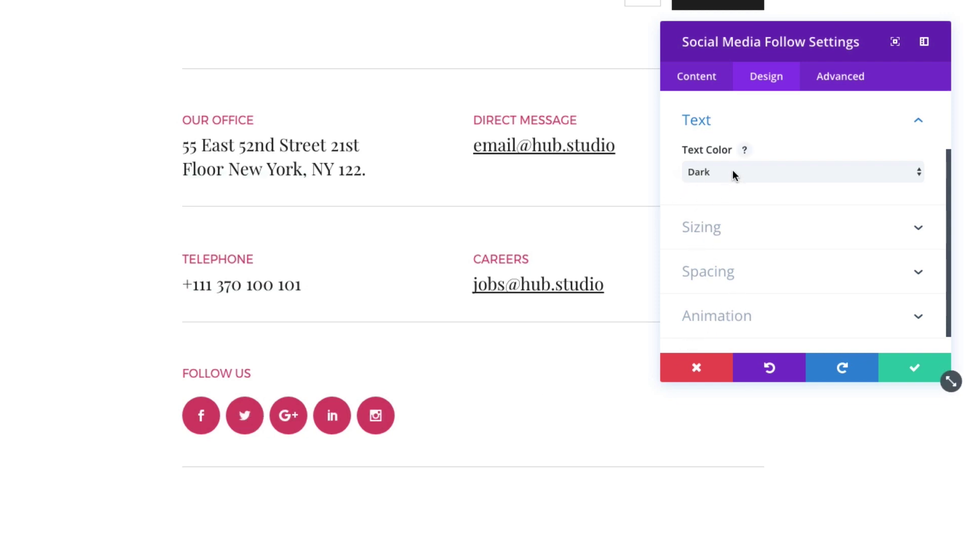
{"action": "scroll", "coordinate": [742, 208], "scroll_direction": "down", "scroll_amount": 1}
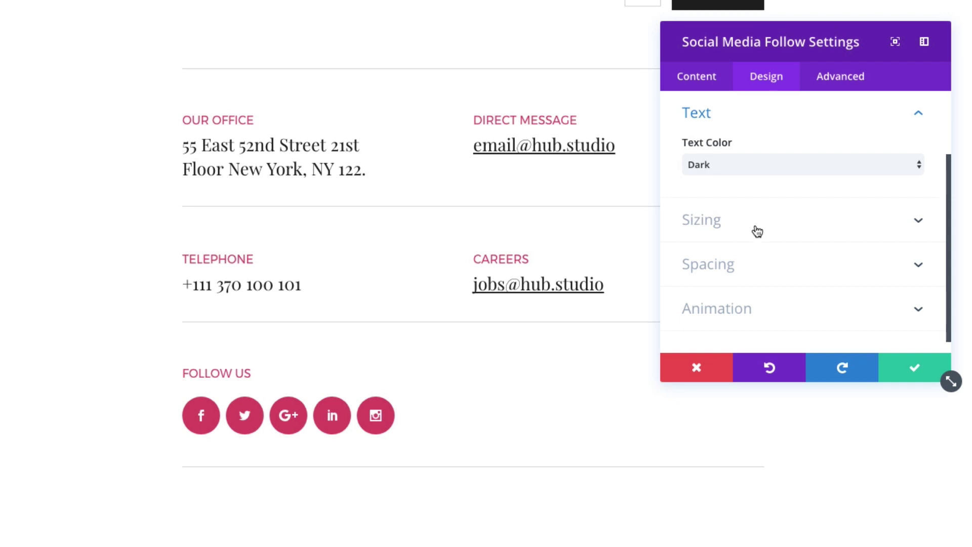
{"action": "left_click", "coordinate": [762, 167]}
{"action": "left_click", "coordinate": [764, 161]}
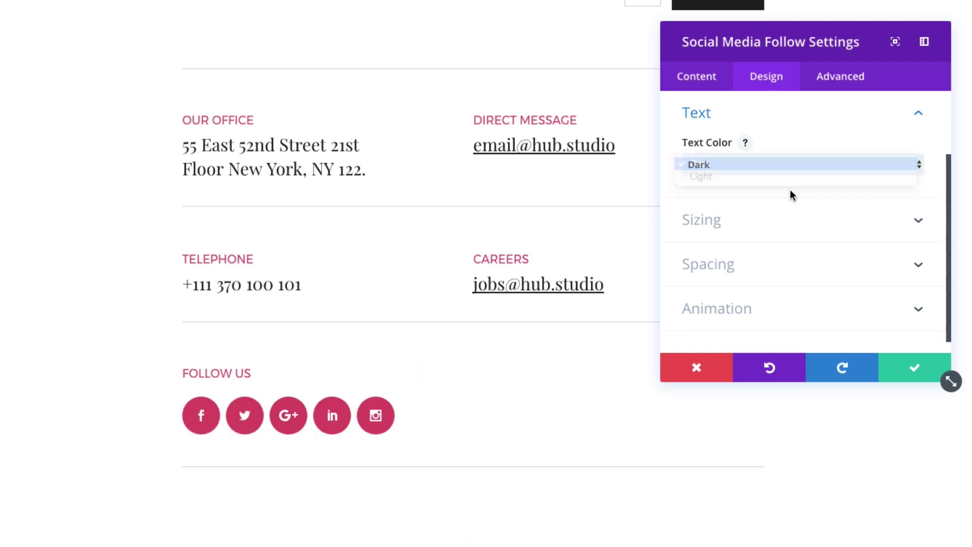
Try a 95% width and restore 100%, then look over the Spacing and Animation options.
{"action": "left_click", "coordinate": [749, 234]}
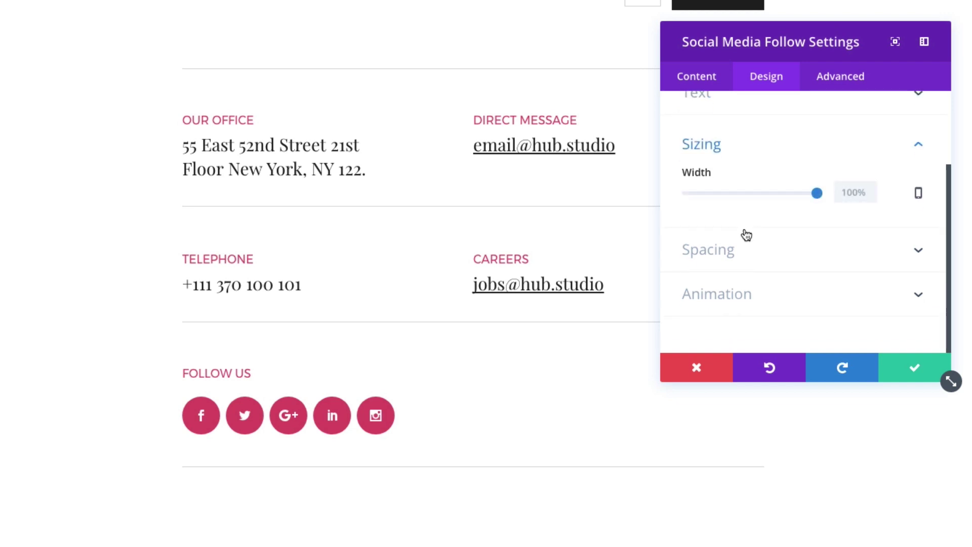
{"action": "left_click_drag", "start_coordinate": [817, 194], "coordinate": [833, 200]}
{"action": "left_click", "coordinate": [744, 260]}
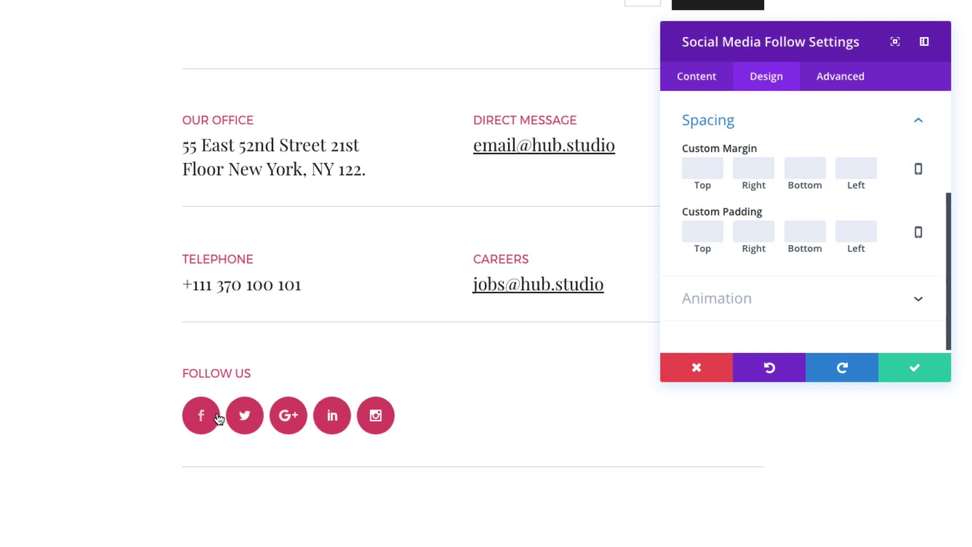
{"action": "left_click", "coordinate": [779, 303]}
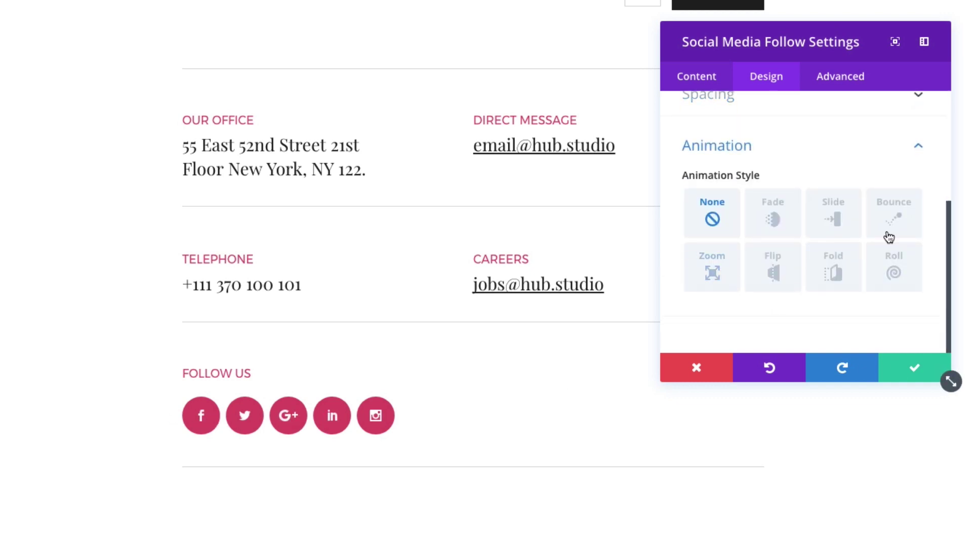
{"action": "scroll", "coordinate": [790, 177], "scroll_direction": "up", "scroll_amount": 4}
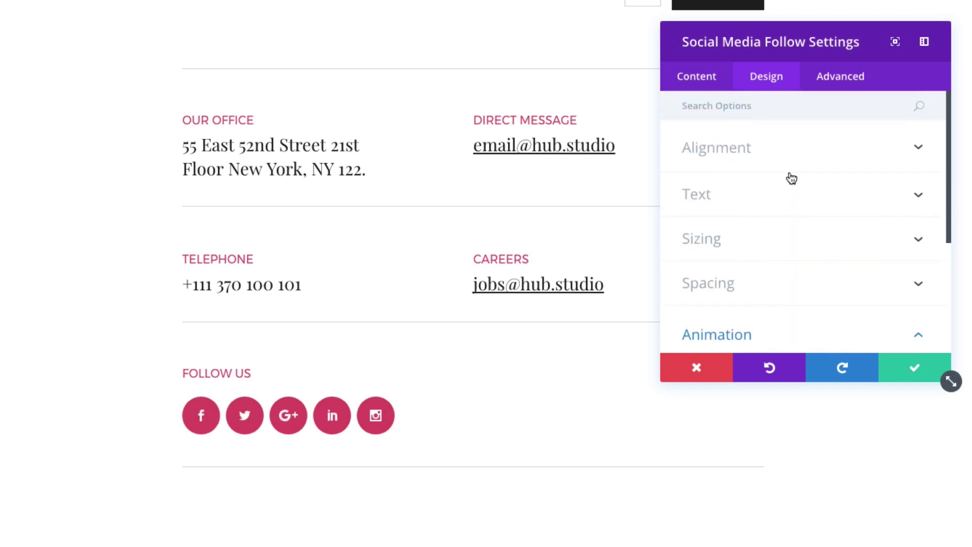
Expand Advanced > Custom CSS and review its empty Before, Main Element, Social Icon and Follow Button fields.
{"action": "left_click", "coordinate": [849, 91]}
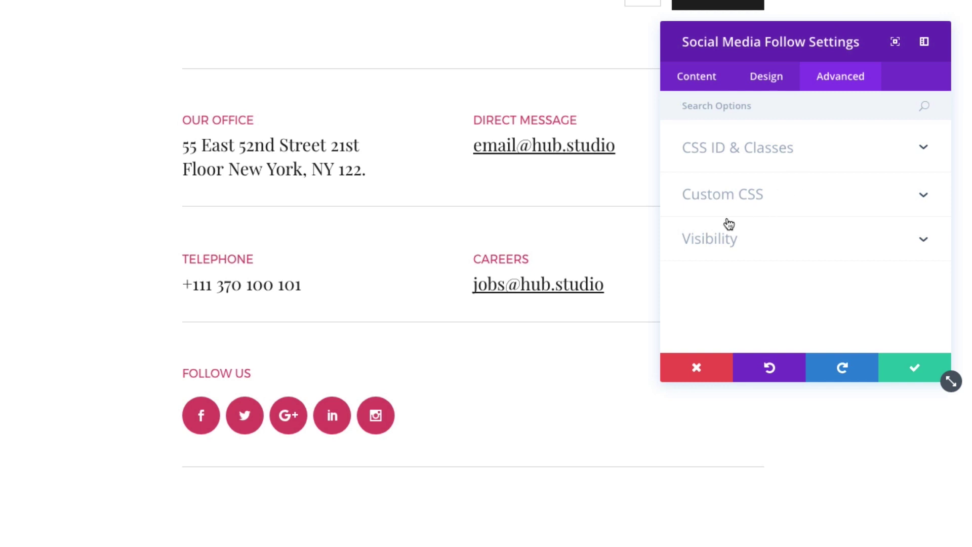
{"action": "left_click", "coordinate": [727, 202]}
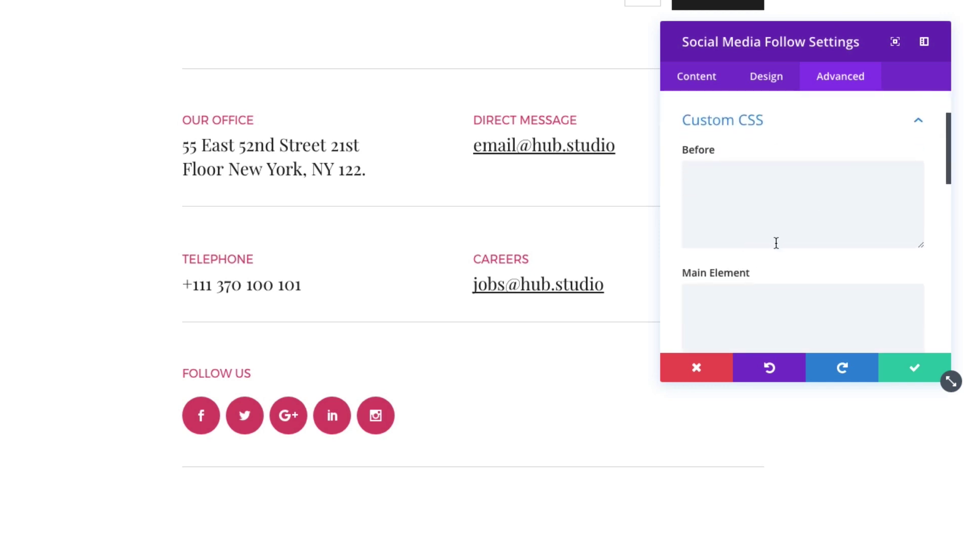
{"action": "scroll", "coordinate": [803, 243], "scroll_direction": "down", "scroll_amount": 5}
{"action": "scroll", "coordinate": [777, 251], "scroll_direction": "down", "scroll_amount": 6}
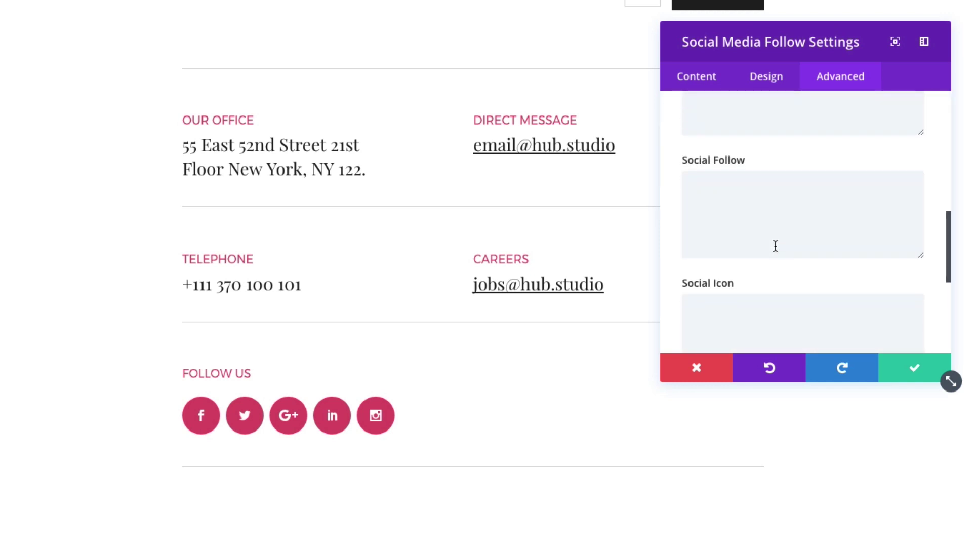
{"action": "scroll", "coordinate": [775, 246], "scroll_direction": "down", "scroll_amount": 2}
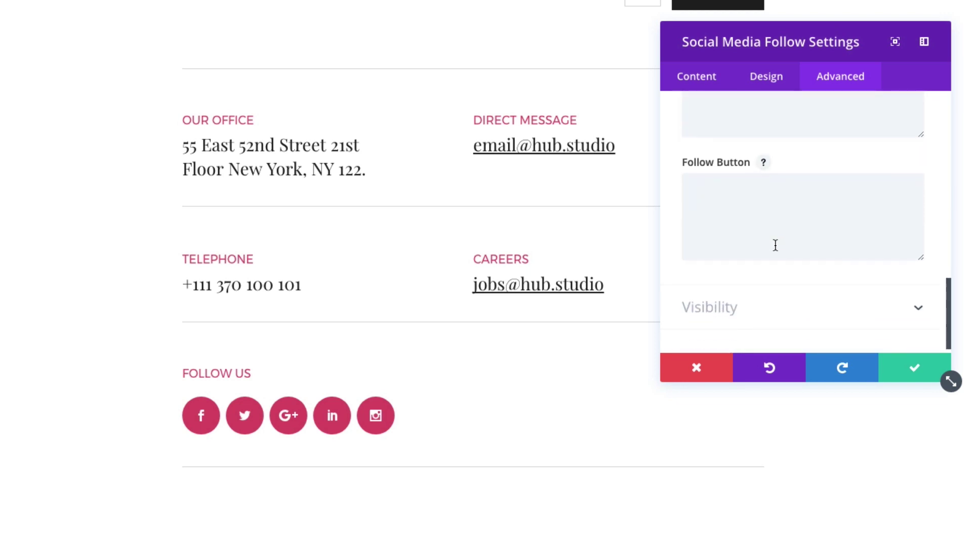
{"action": "scroll", "coordinate": [755, 268], "scroll_direction": "up", "scroll_amount": 2}
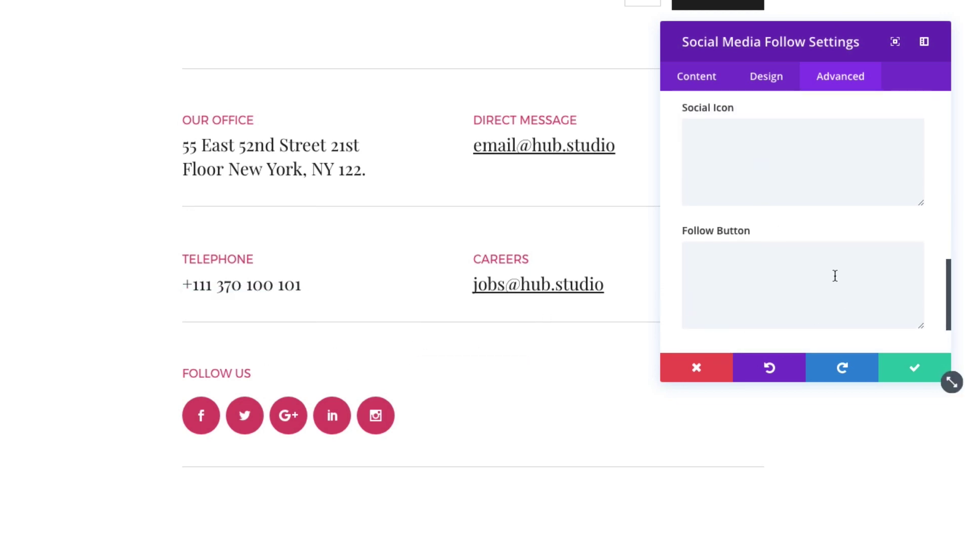
{"action": "scroll", "coordinate": [819, 274], "scroll_direction": "up", "scroll_amount": 10}
{"action": "scroll", "coordinate": [779, 81], "scroll_direction": "up", "scroll_amount": 3}
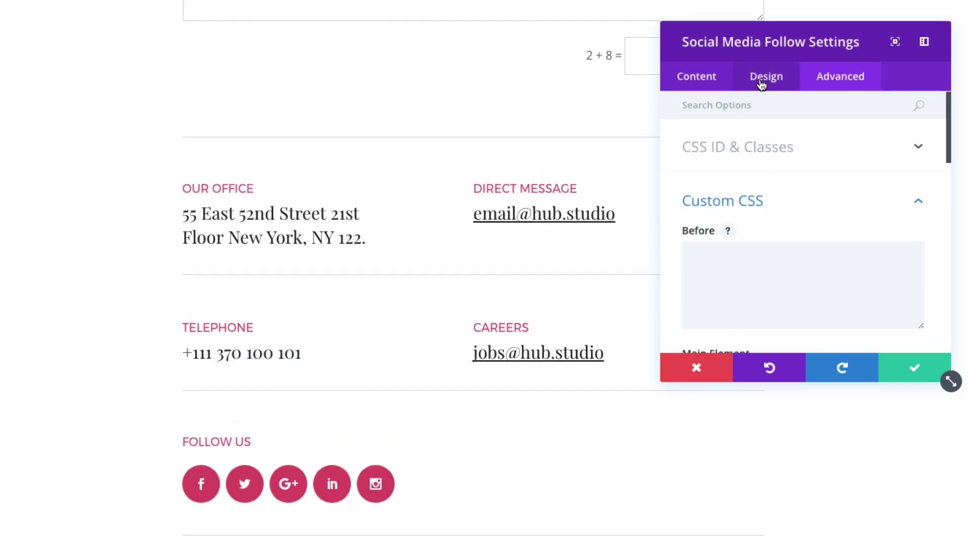
Back in Content, open the facebook item's settings, keeping Facebook as its network.
{"action": "left_click", "coordinate": [712, 83]}
{"action": "scroll", "coordinate": [663, 289], "scroll_direction": "down", "scroll_amount": 1}
{"action": "scroll", "coordinate": [664, 289], "scroll_direction": "up", "scroll_amount": 1}
{"action": "scroll", "coordinate": [545, 336], "scroll_direction": "down", "scroll_amount": 5}
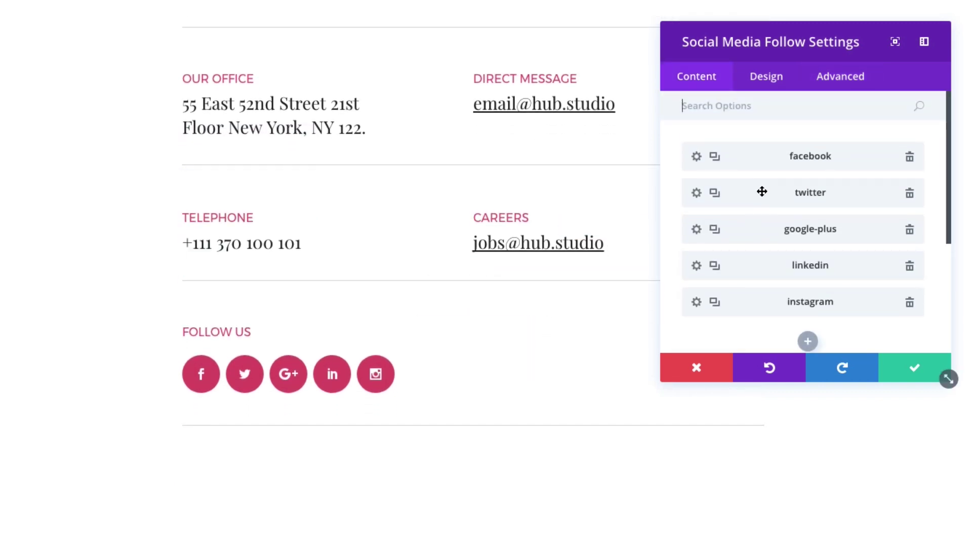
{"action": "left_click", "coordinate": [697, 157]}
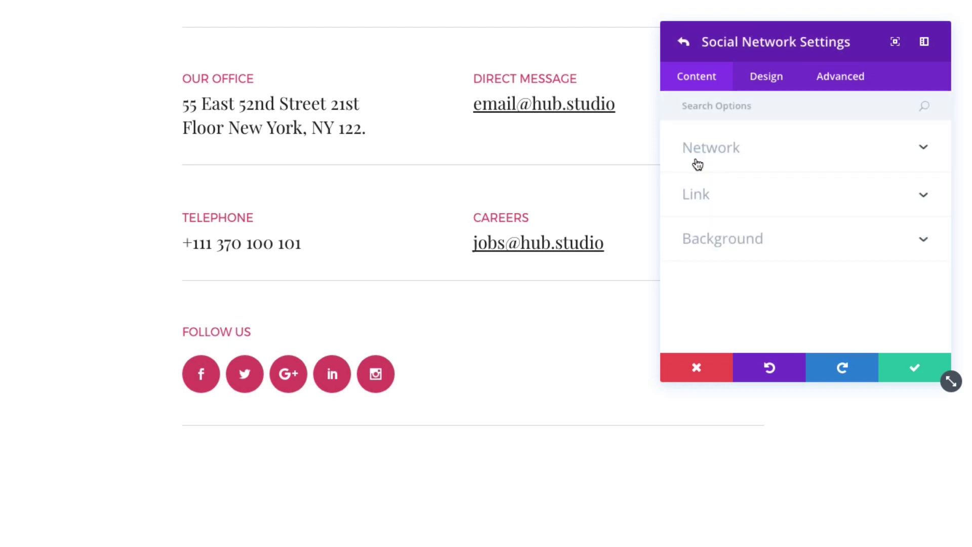
{"action": "left_click", "coordinate": [736, 148]}
{"action": "left_click", "coordinate": [737, 201]}
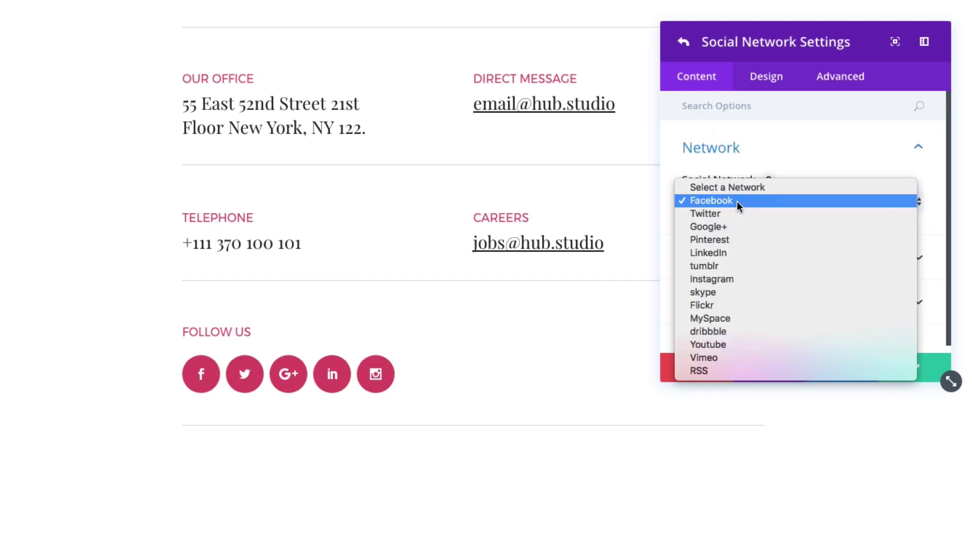
{"action": "left_click", "coordinate": [714, 203]}
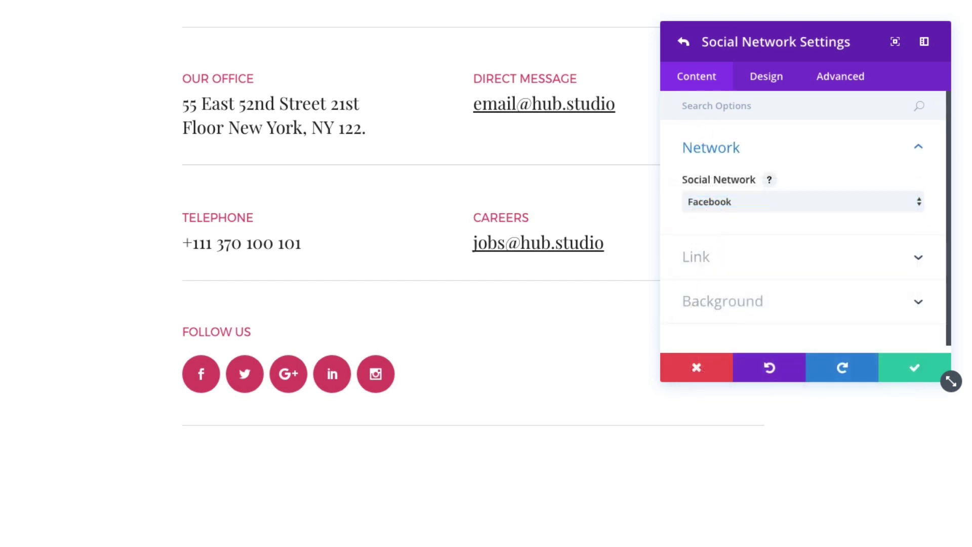
Check the facebook account URL and expand Background, showing the crimson colour.
{"action": "left_click", "coordinate": [787, 258]}
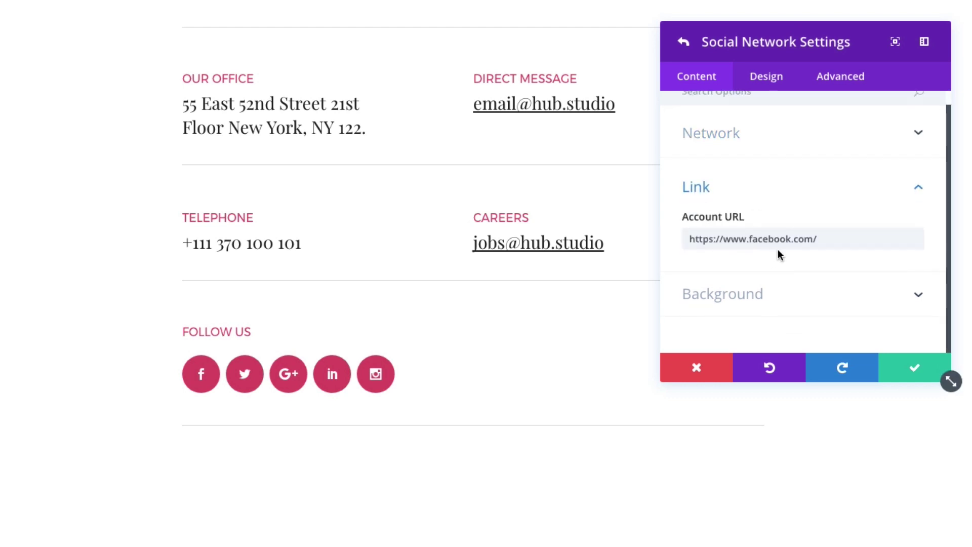
{"action": "left_click", "coordinate": [819, 245]}
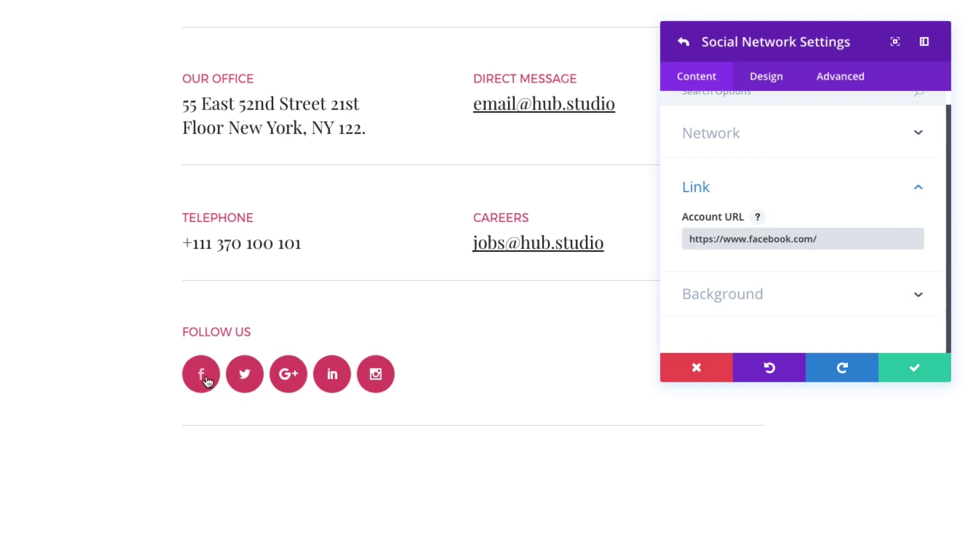
{"action": "left_click", "coordinate": [815, 307]}
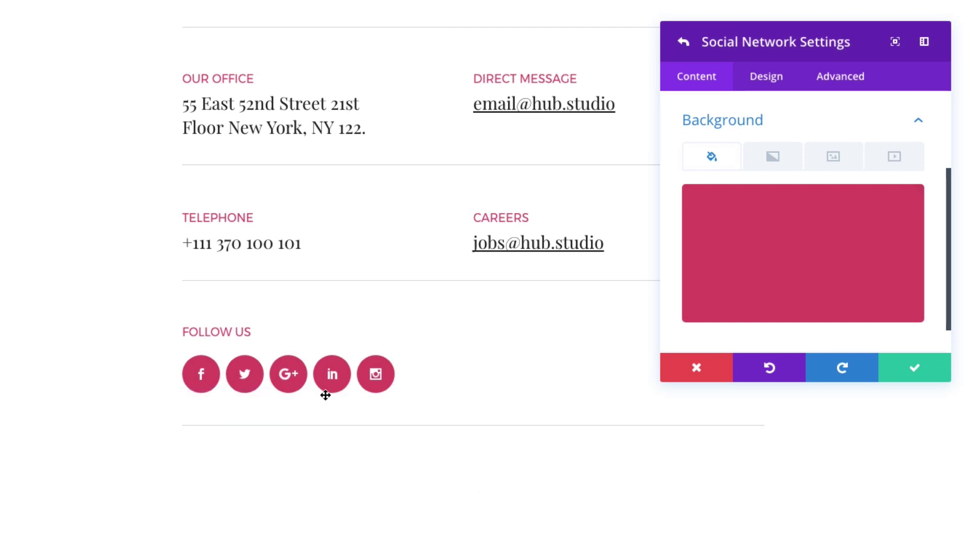
{"action": "scroll", "coordinate": [846, 280], "scroll_direction": "down", "scroll_amount": 1}
{"action": "scroll", "coordinate": [847, 281], "scroll_direction": "up", "scroll_amount": 1}
{"action": "scroll", "coordinate": [405, 297], "scroll_direction": "up", "scroll_amount": 4}
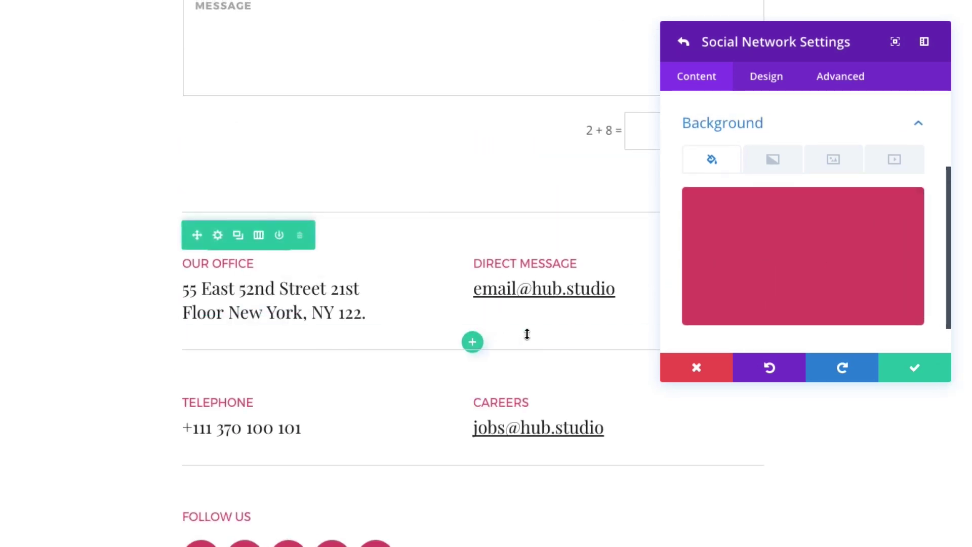
{"action": "scroll", "coordinate": [567, 340], "scroll_direction": "down", "scroll_amount": 2}
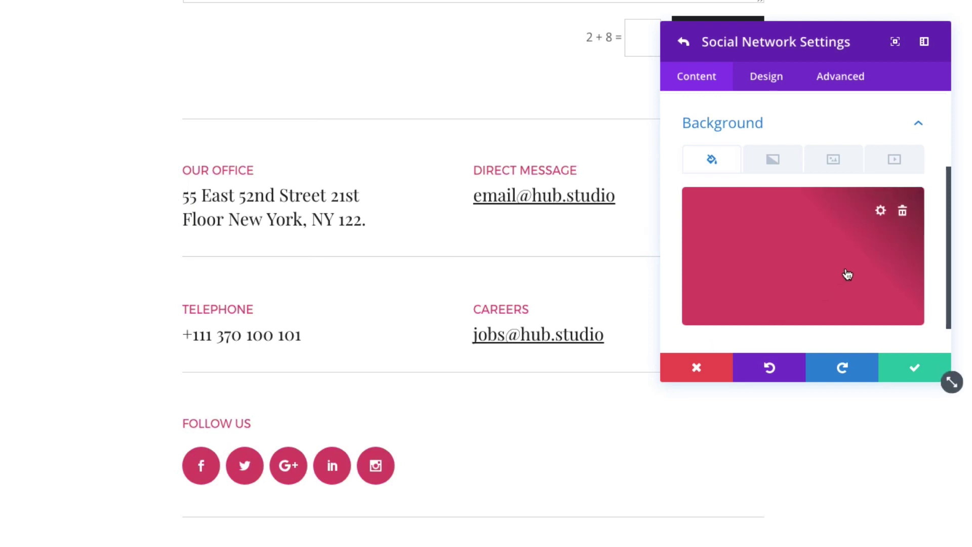
Clear the facebook item's 20px Custom Margin Right under Design > Spacing.
{"action": "left_click", "coordinate": [770, 75]}
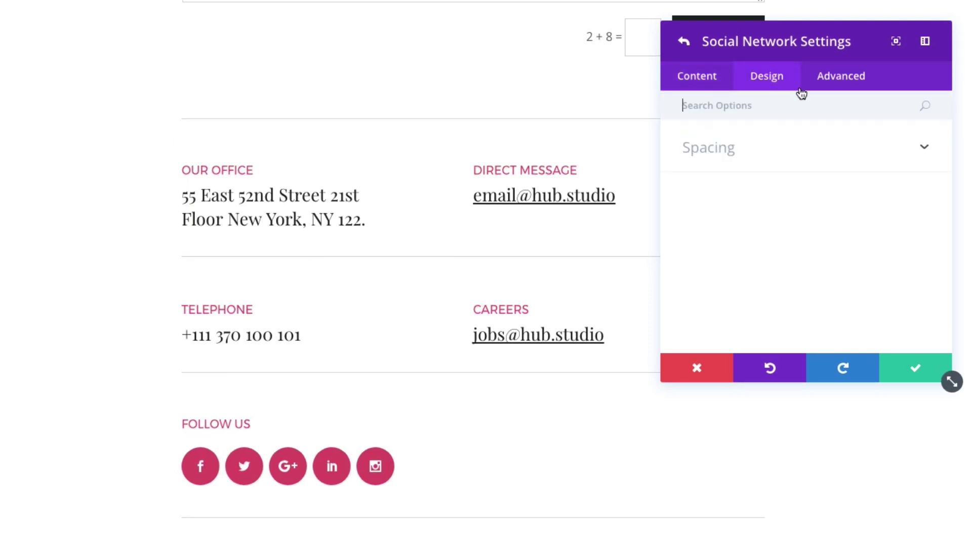
{"action": "left_click", "coordinate": [795, 155]}
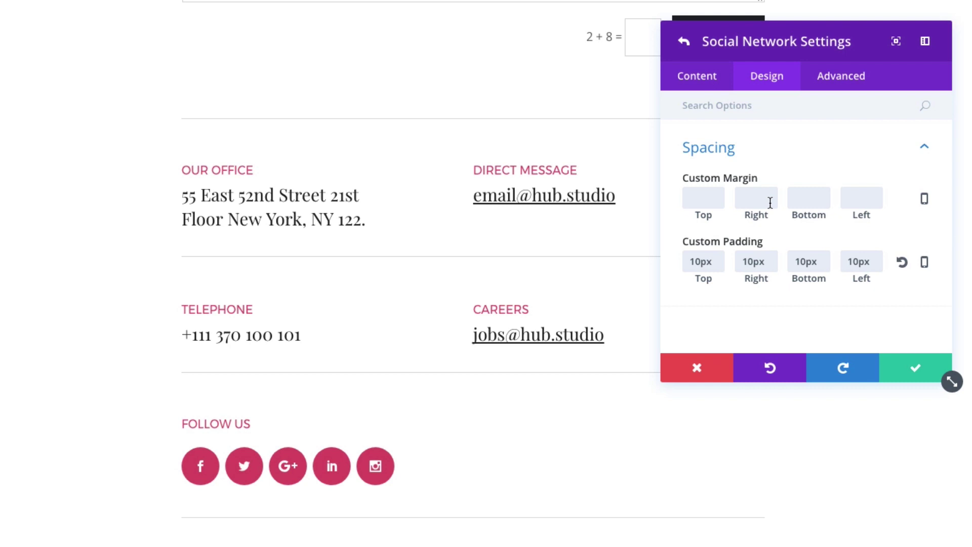
{"action": "type", "text": "20"}
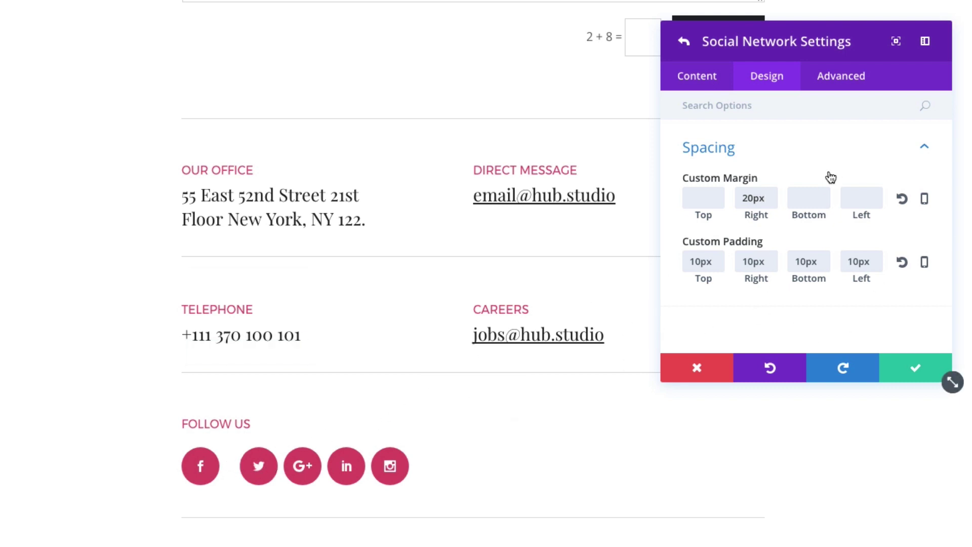
{"action": "left_click_drag", "start_coordinate": [767, 198], "coordinate": [754, 199]}
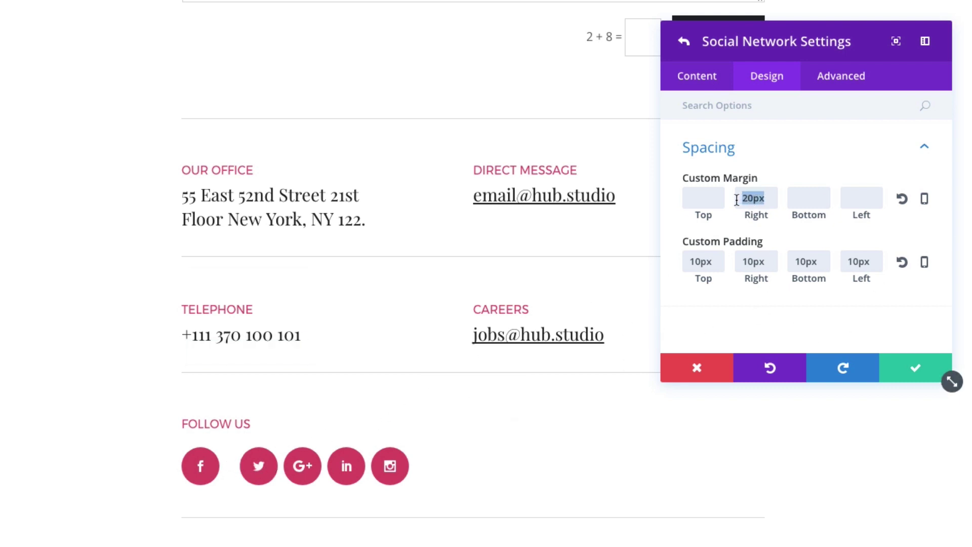
{"action": "key", "text": "BackSpace"}
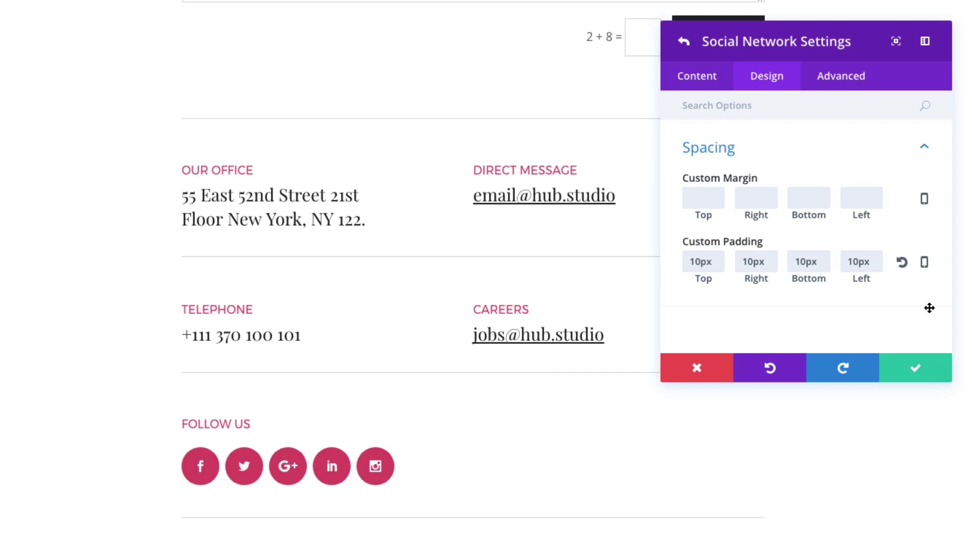
Look over the item's Custom CSS, close its settings, and delete the Social Media Follow module.
{"action": "left_click", "coordinate": [848, 79]}
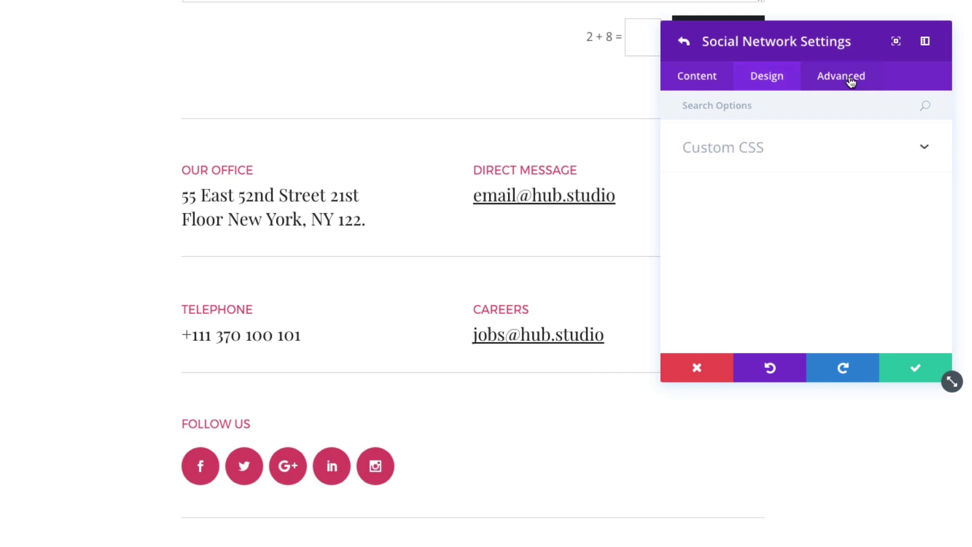
{"action": "left_click", "coordinate": [744, 149]}
{"action": "scroll", "coordinate": [745, 242], "scroll_direction": "down", "scroll_amount": 5}
{"action": "scroll", "coordinate": [725, 231], "scroll_direction": "up", "scroll_amount": 2}
{"action": "scroll", "coordinate": [725, 231], "scroll_direction": "down", "scroll_amount": 6}
{"action": "scroll", "coordinate": [727, 233], "scroll_direction": "up", "scroll_amount": 6}
{"action": "left_click", "coordinate": [697, 368]}
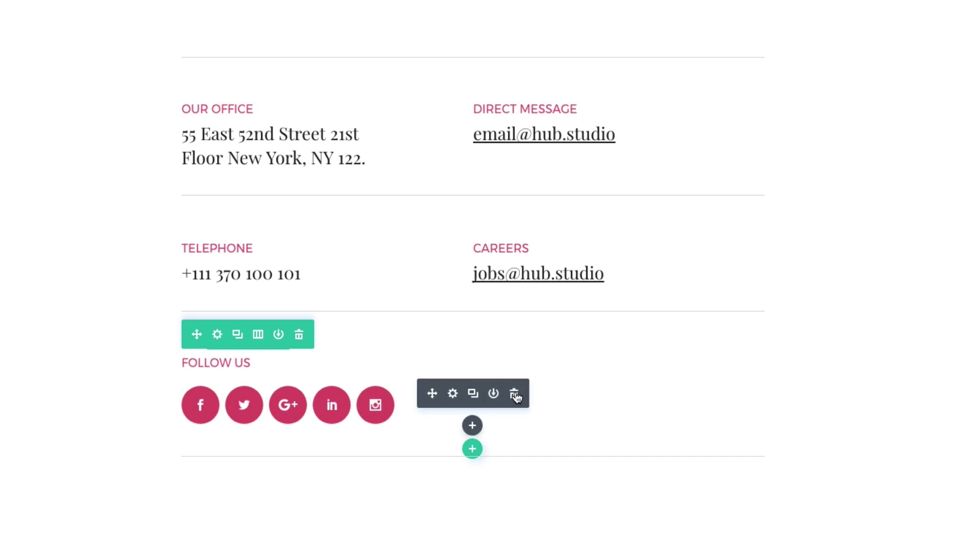
{"action": "left_click", "coordinate": [514, 394]}
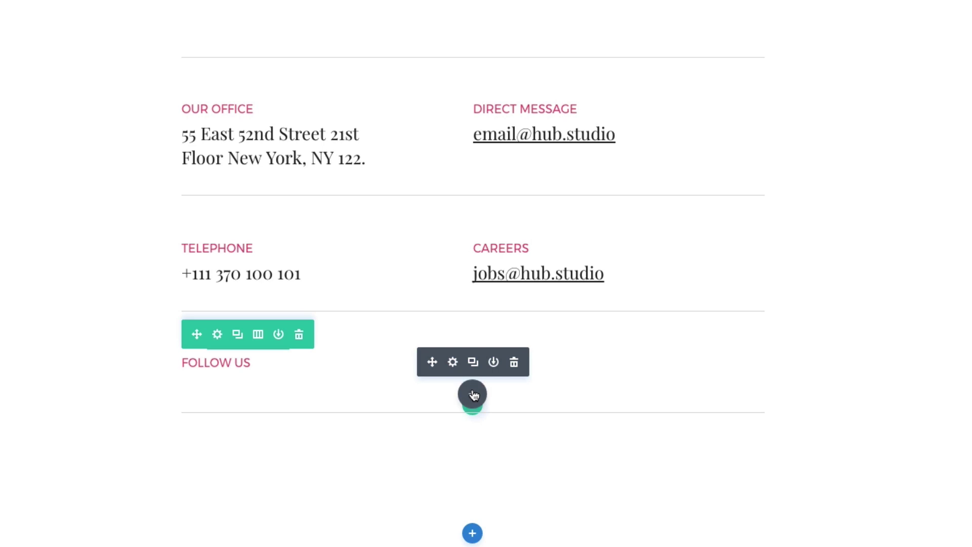
Insert a new Social Media Follow module under Follow Us by searching 'soci'.
{"action": "left_click", "coordinate": [473, 394]}
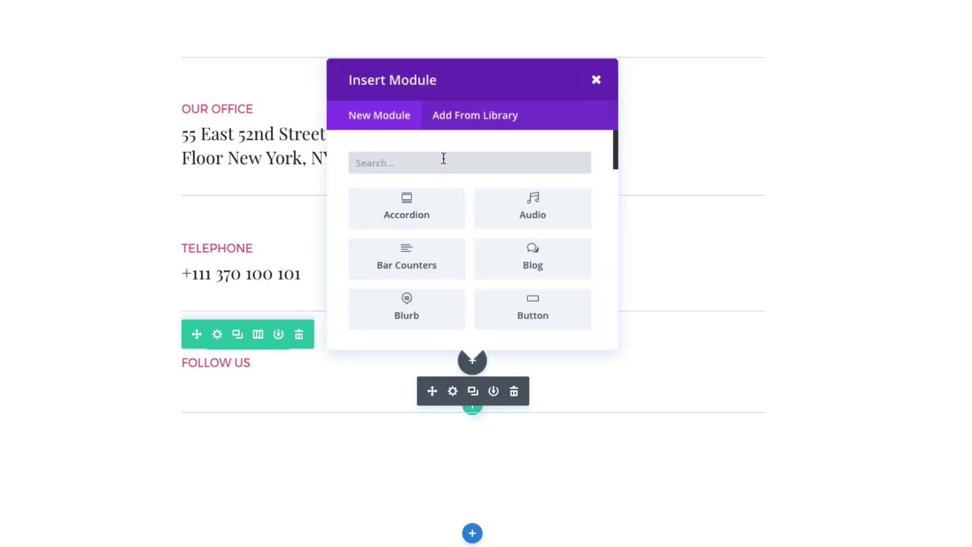
{"action": "type", "text": "social"}
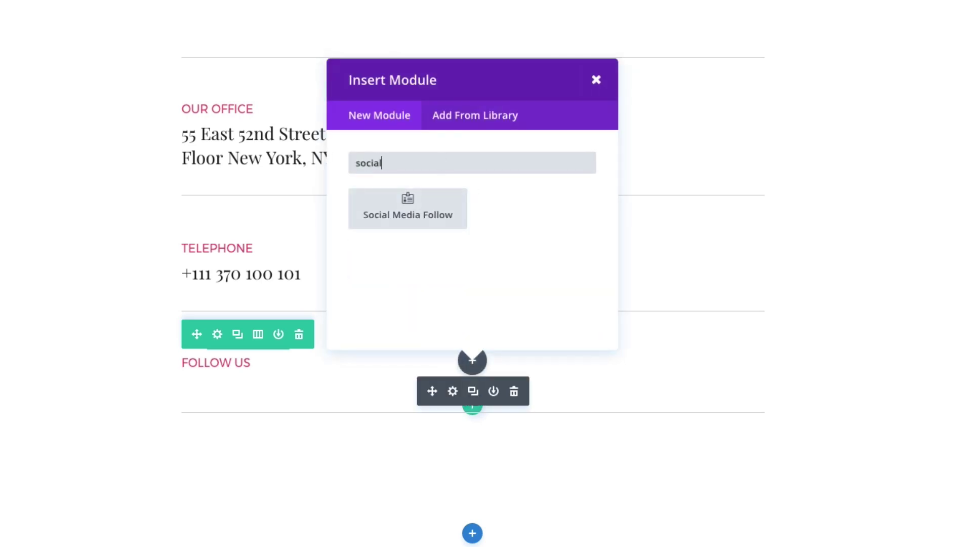
{"action": "left_click", "coordinate": [397, 210]}
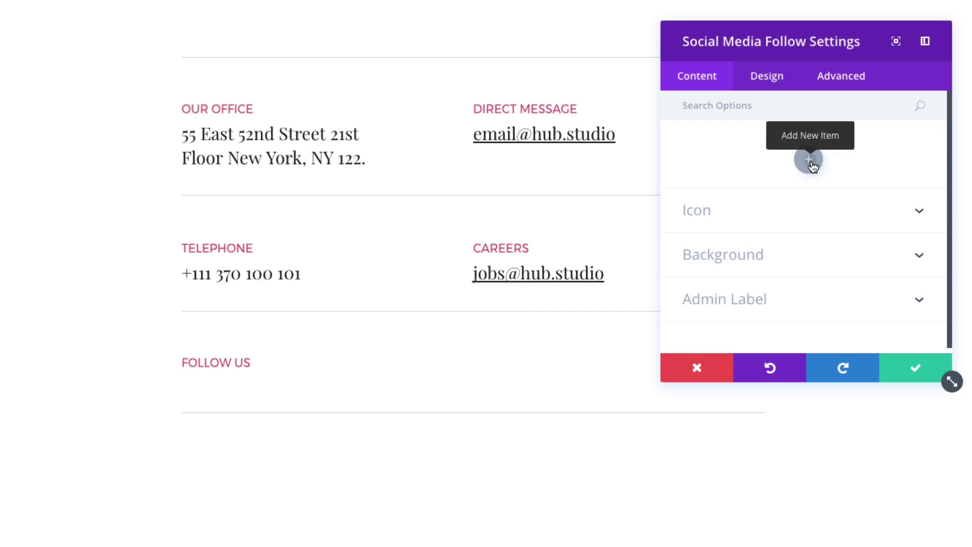
Add a new network item to the follow module and set it to Facebook.
{"action": "left_click", "coordinate": [810, 162]}
{"action": "left_click", "coordinate": [780, 206]}
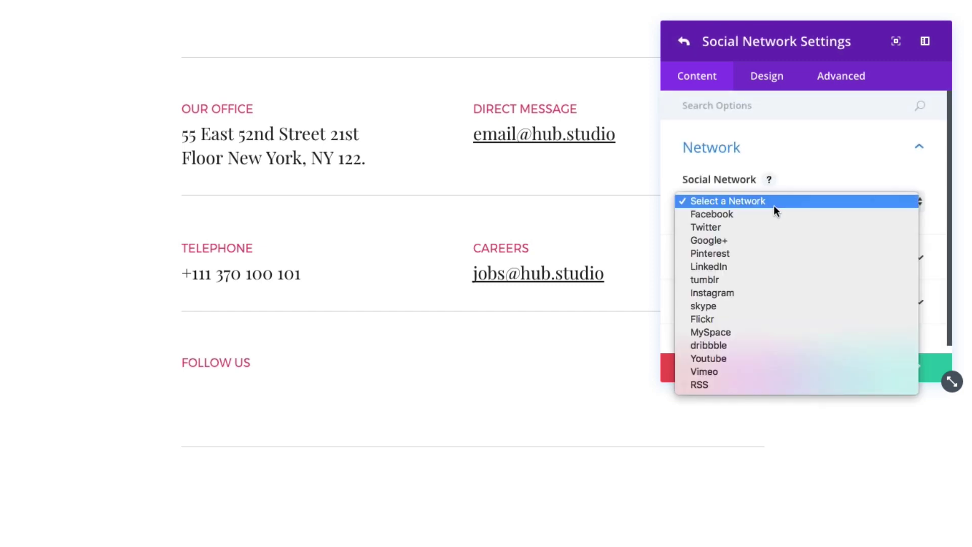
{"action": "left_click", "coordinate": [724, 210]}
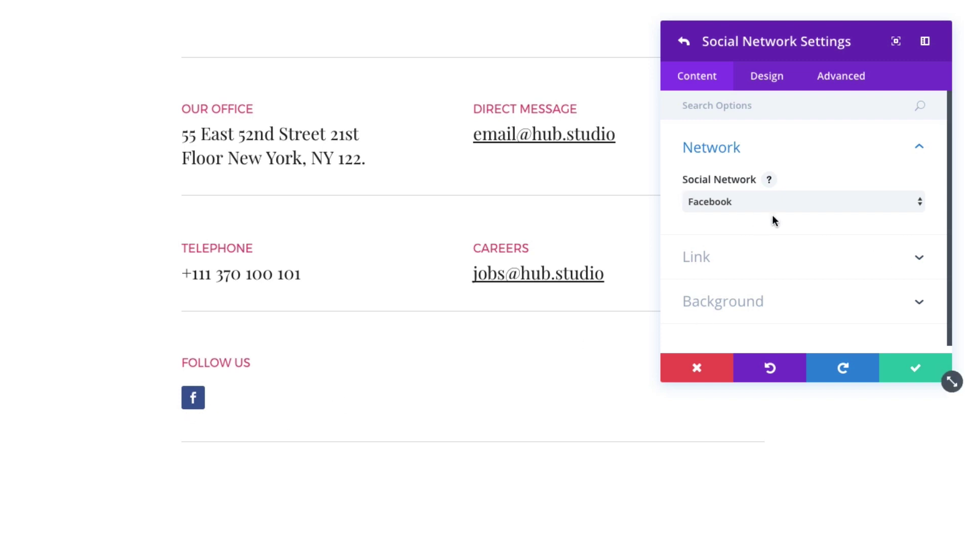
Enter the Facebook account URL and check the icon's dark blue background colour.
{"action": "left_click", "coordinate": [758, 272]}
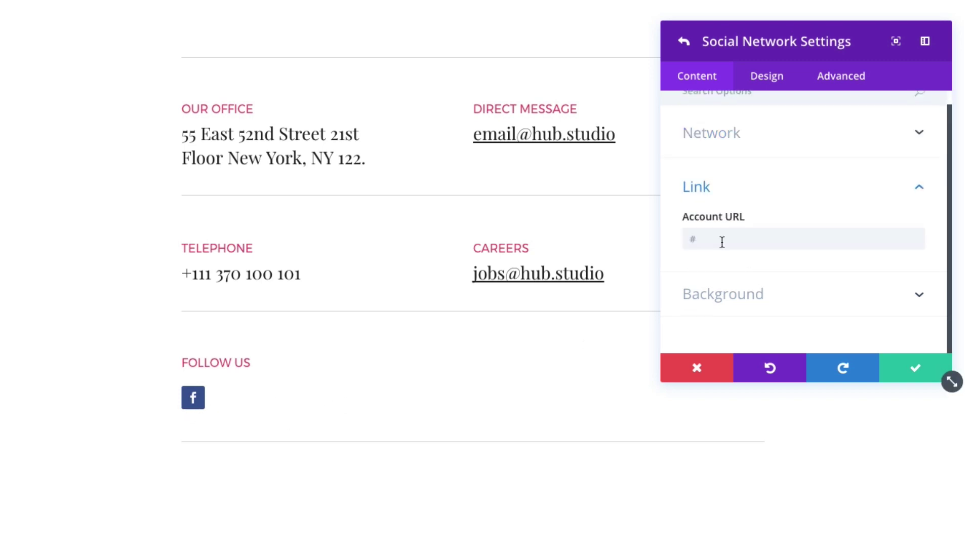
{"action": "left_click", "coordinate": [732, 242]}
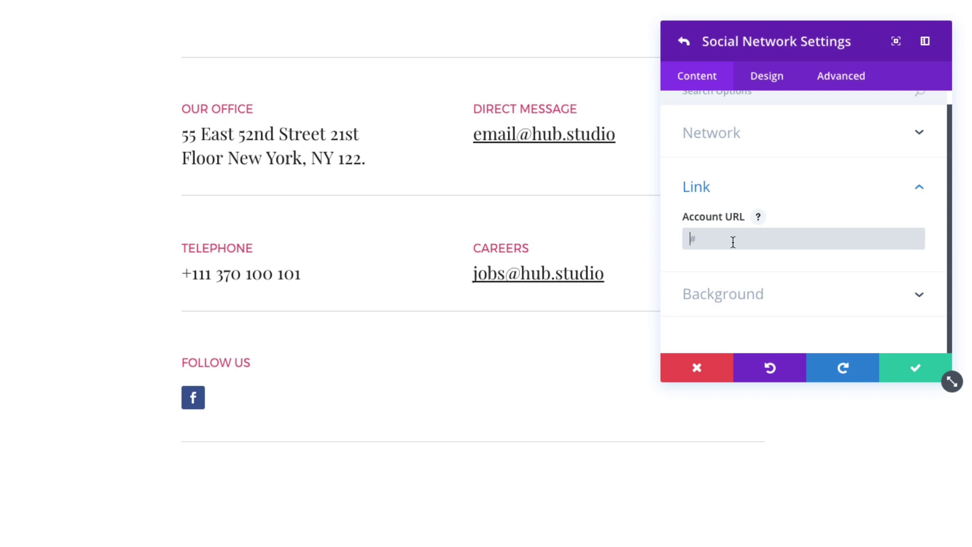
{"action": "type", "text": "http:"}
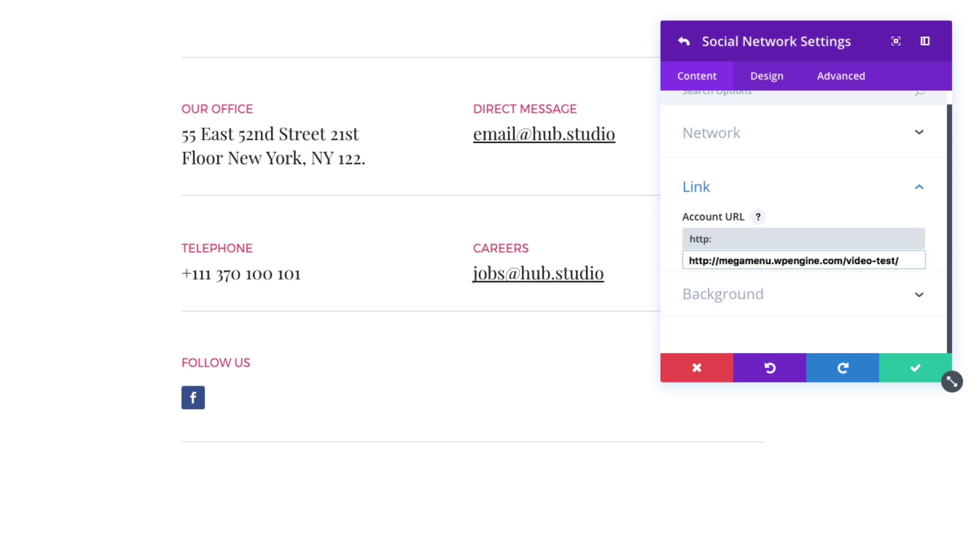
{"action": "type", "text": "//facebook.com/#######"}
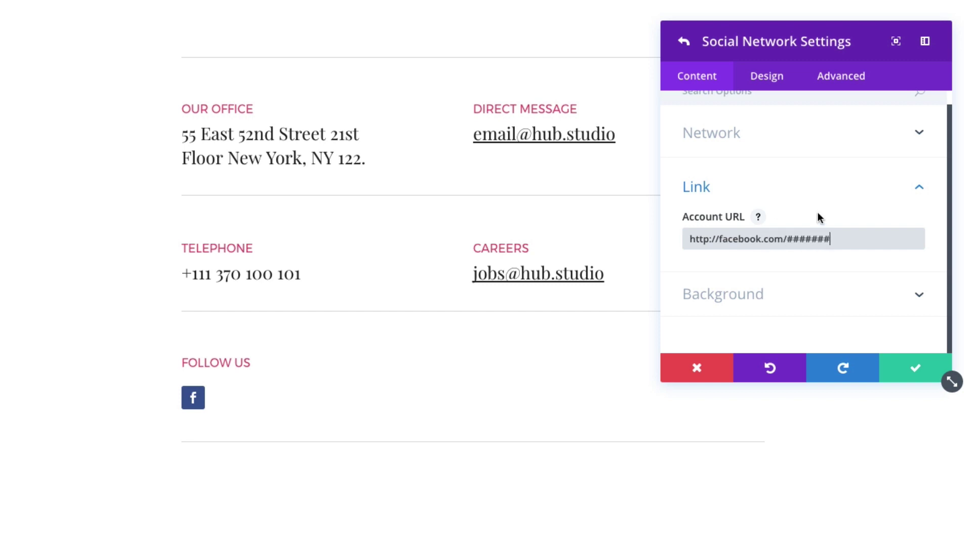
{"action": "left_click", "coordinate": [755, 294]}
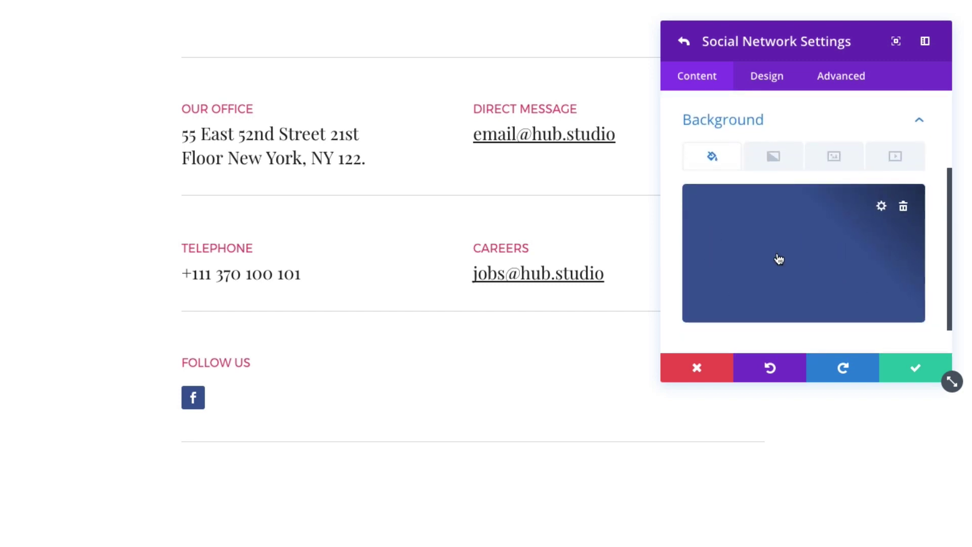
{"action": "scroll", "coordinate": [788, 264], "scroll_direction": "up", "scroll_amount": 2}
{"action": "scroll", "coordinate": [788, 264], "scroll_direction": "down", "scroll_amount": 3}
{"action": "scroll", "coordinate": [788, 264], "scroll_direction": "up", "scroll_amount": 5}
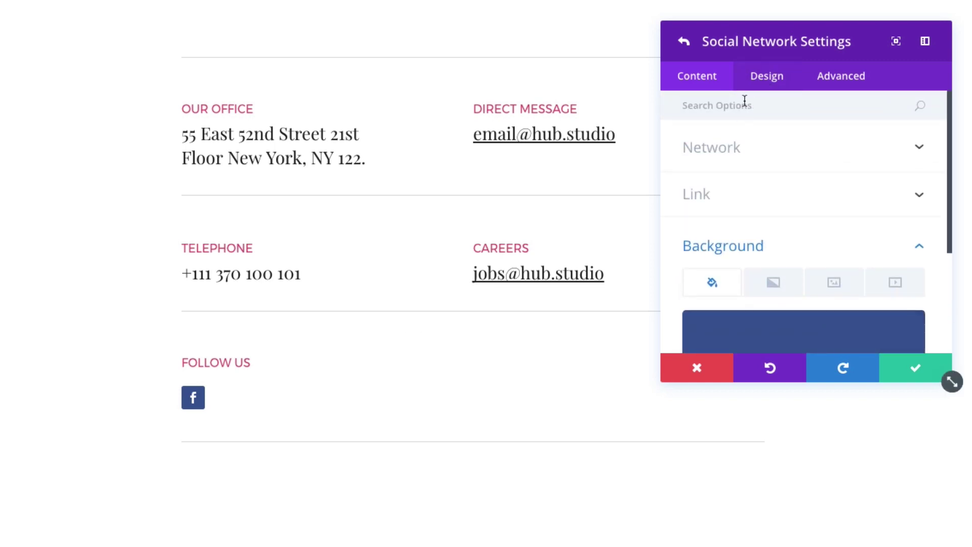
Set the Facebook item's custom padding to 10px on top, right, bottom and left.
{"action": "left_click", "coordinate": [782, 81]}
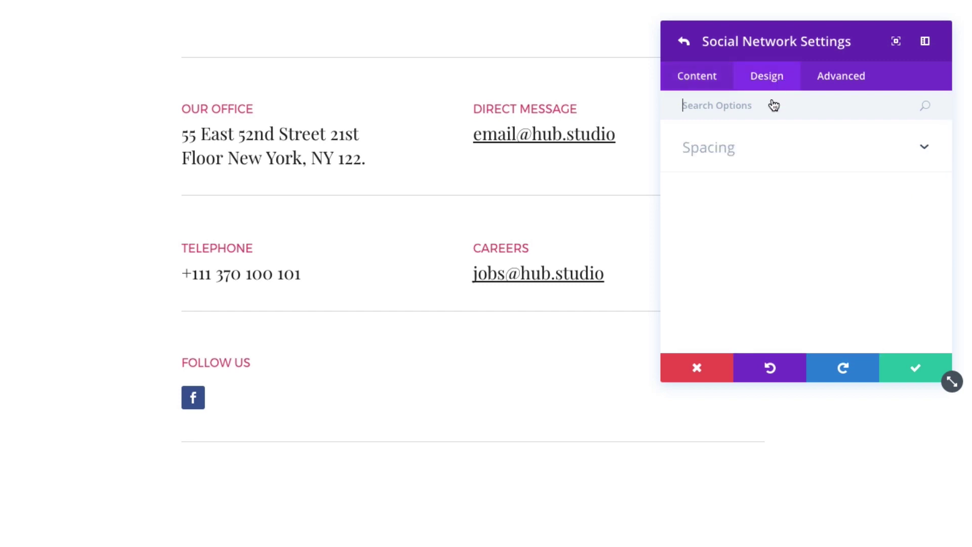
{"action": "left_click", "coordinate": [752, 163]}
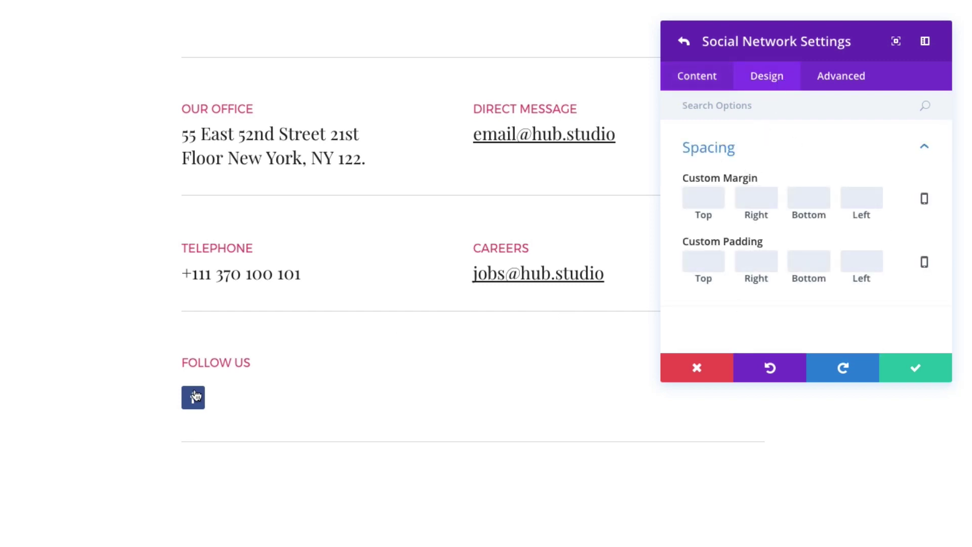
{"action": "left_click", "coordinate": [695, 256]}
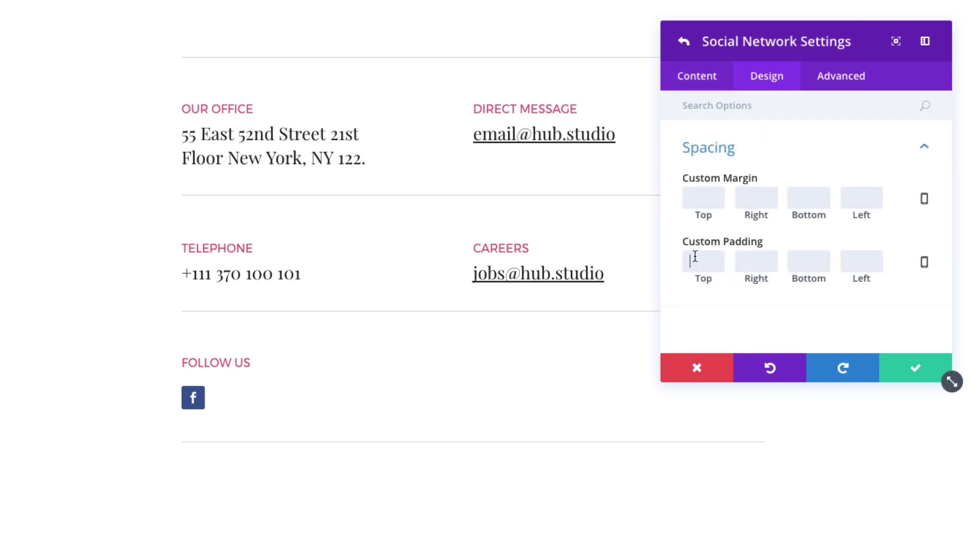
{"action": "type", "text": "10"}
{"action": "key", "text": "Tab"}
{"action": "type", "text": "10"}
{"action": "key", "text": "Tab"}
{"action": "type", "text": "11"}
{"action": "key", "text": "BackSpace"}
{"action": "type", "text": "0"}
{"action": "key", "text": "Tab"}
{"action": "type", "text": "10"}
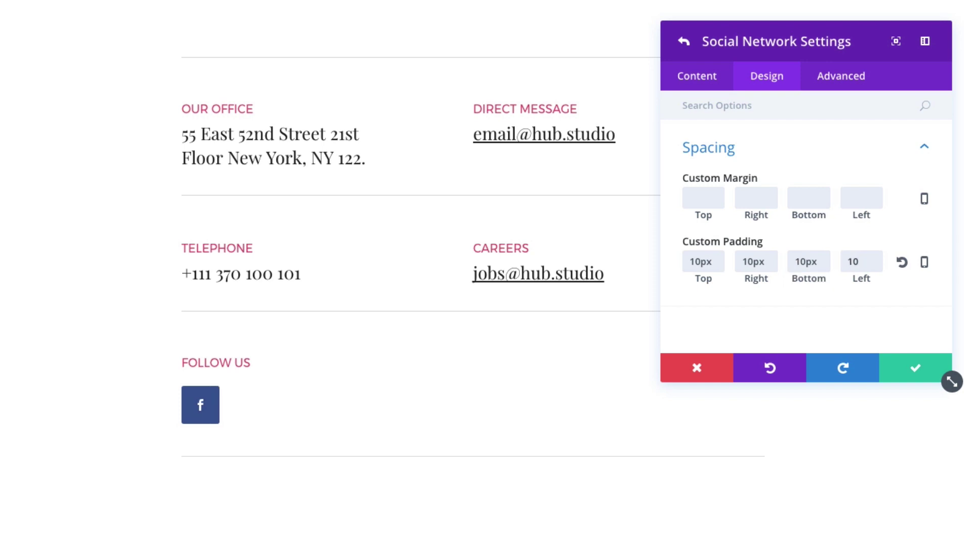
{"action": "left_click", "coordinate": [913, 304]}
Save the Facebook item and duplicate it into a second Facebook entry.
{"action": "left_click", "coordinate": [897, 372]}
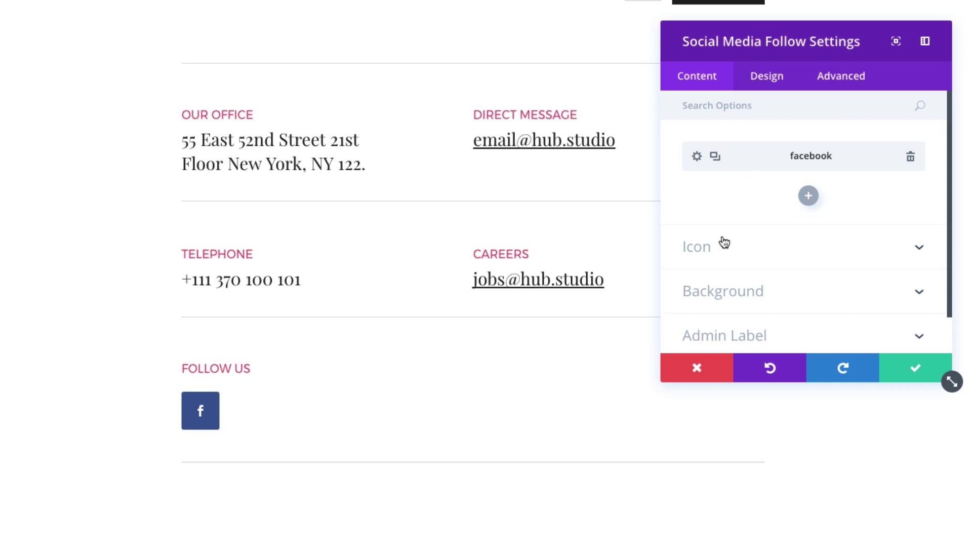
{"action": "left_click", "coordinate": [715, 162]}
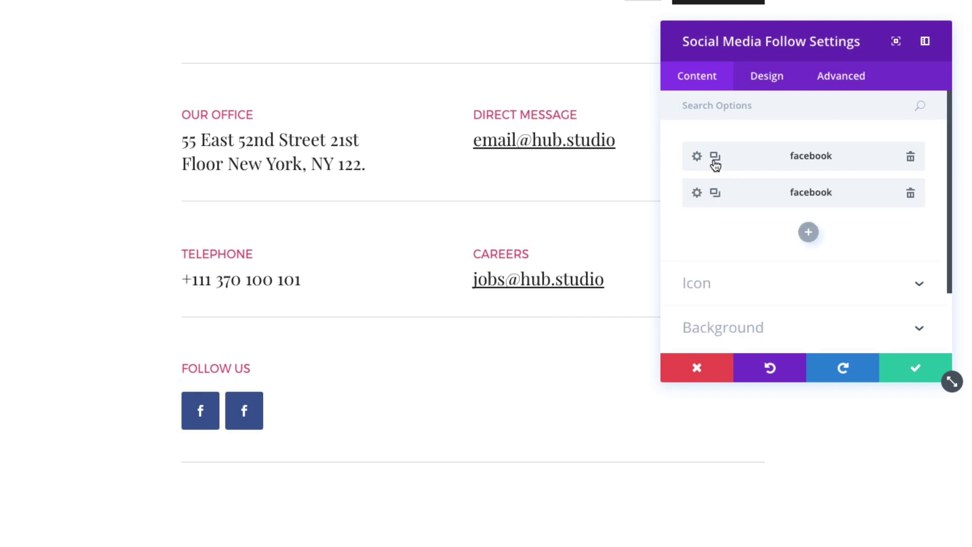
Switch the second item's social network to Twitter and save it.
{"action": "left_click", "coordinate": [697, 194]}
{"action": "left_click", "coordinate": [793, 164]}
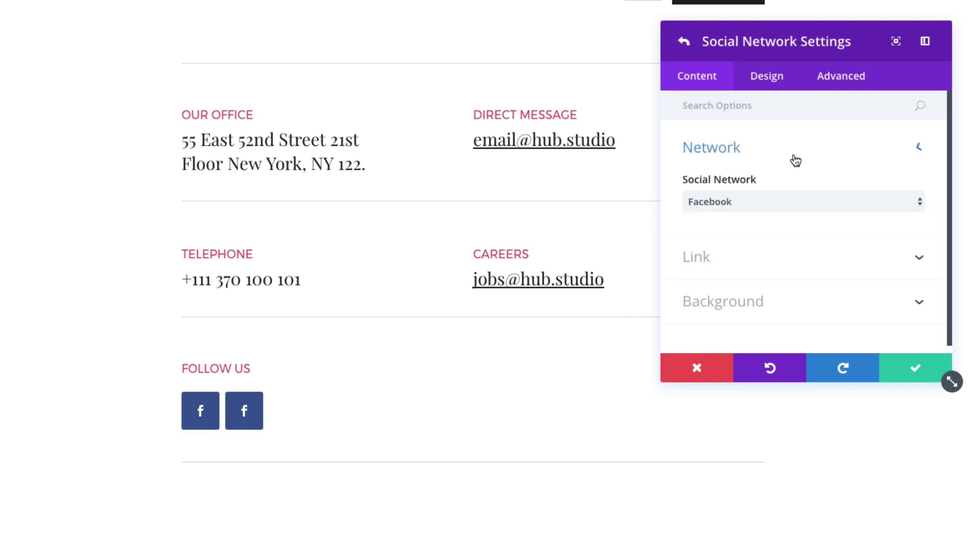
{"action": "left_click", "coordinate": [776, 196]}
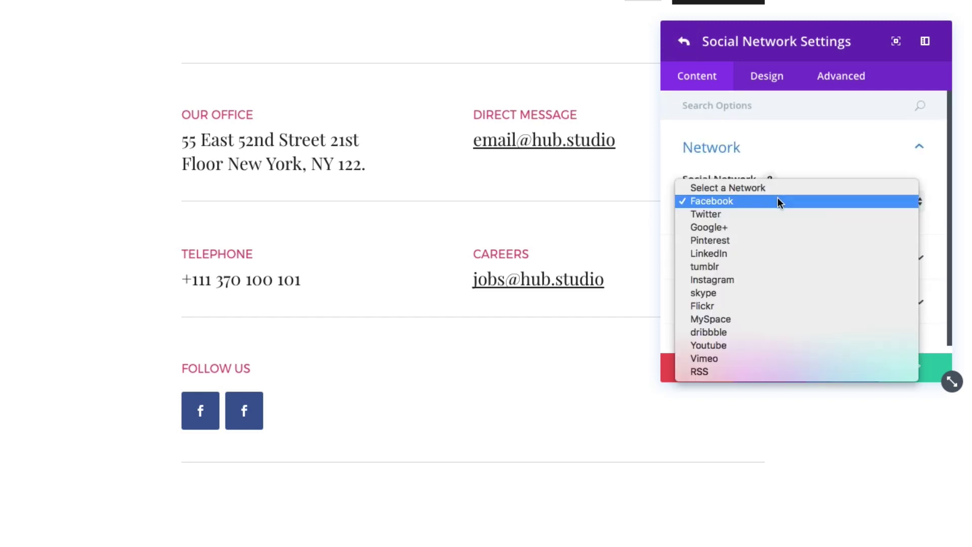
{"action": "left_click", "coordinate": [751, 214]}
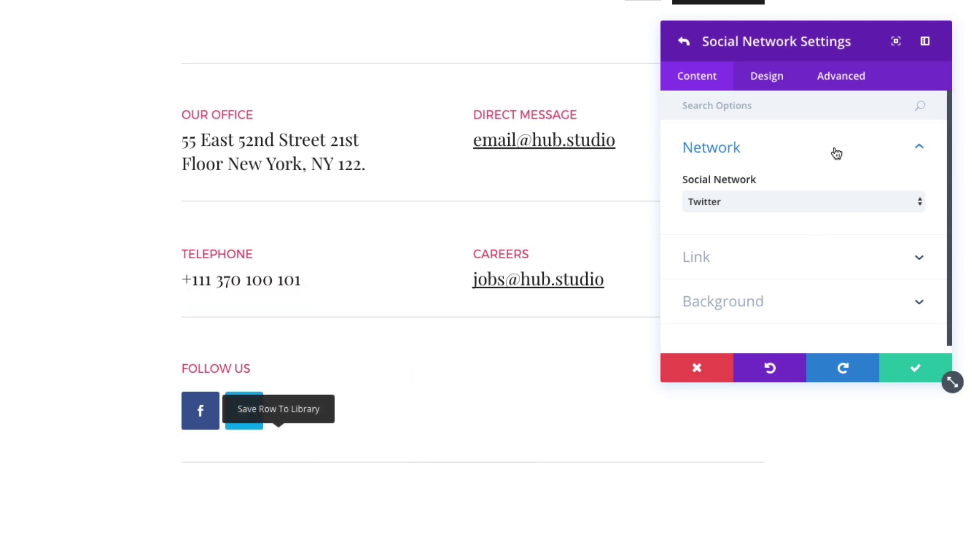
{"action": "left_click", "coordinate": [922, 149]}
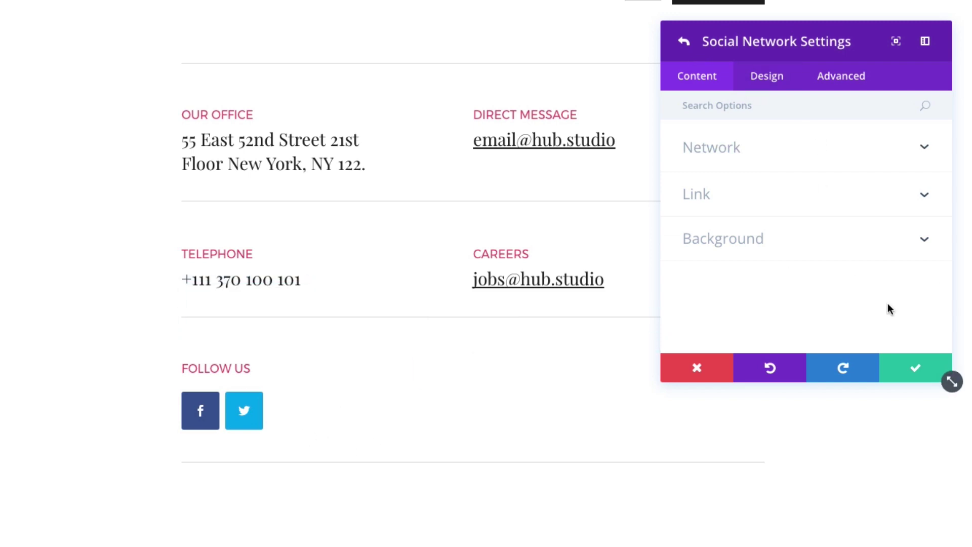
{"action": "left_click", "coordinate": [924, 370]}
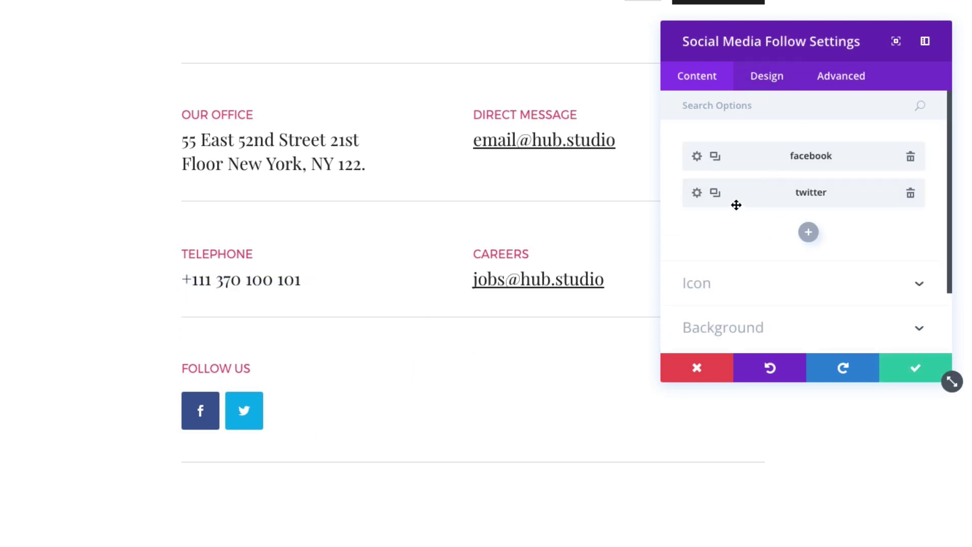
Duplicate the Twitter item and change the copy's network to Google+.
{"action": "left_click", "coordinate": [716, 194]}
{"action": "left_click", "coordinate": [702, 232]}
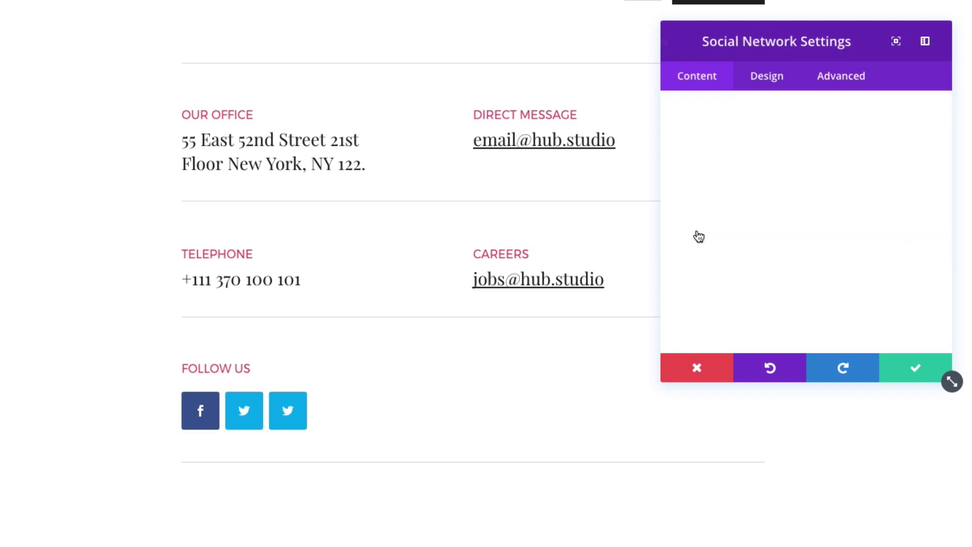
{"action": "left_click", "coordinate": [748, 155]}
{"action": "left_click", "coordinate": [745, 198]}
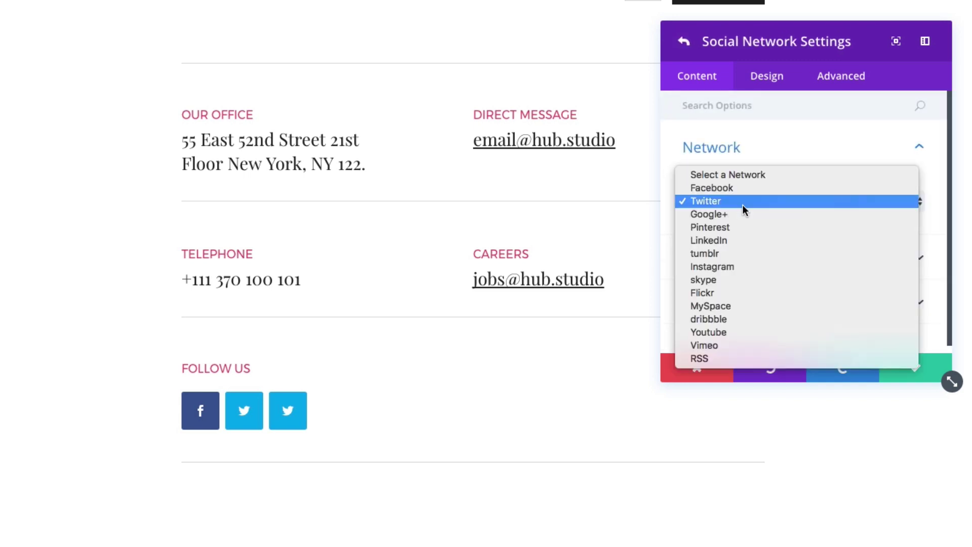
{"action": "left_click", "coordinate": [733, 218]}
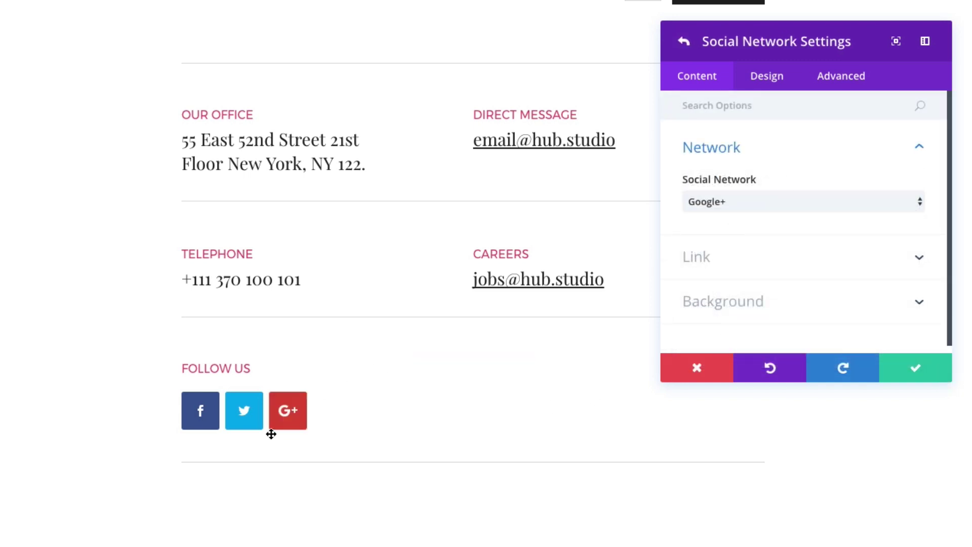
Save Google+, duplicate it, and switch the fourth item to LinkedIn.
{"action": "left_click", "coordinate": [923, 377]}
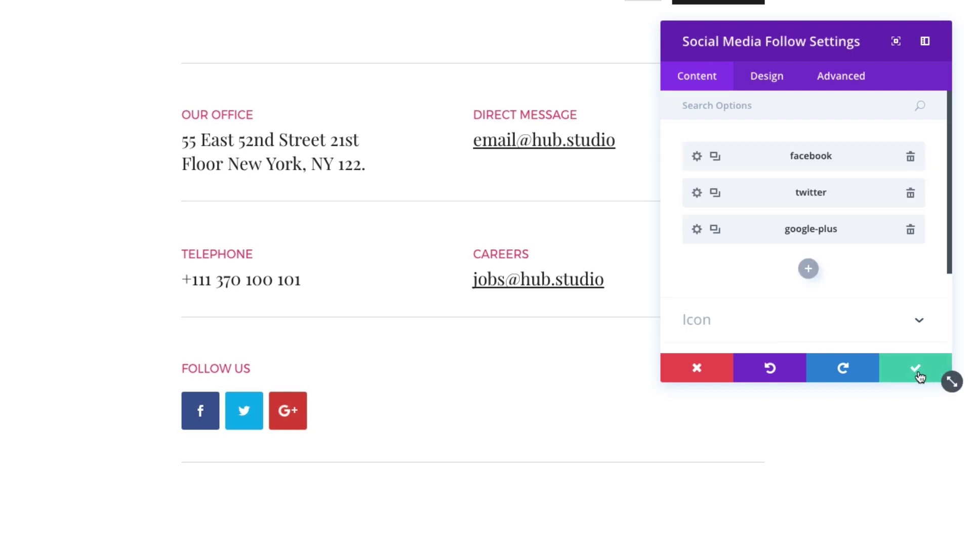
{"action": "left_click", "coordinate": [718, 231]}
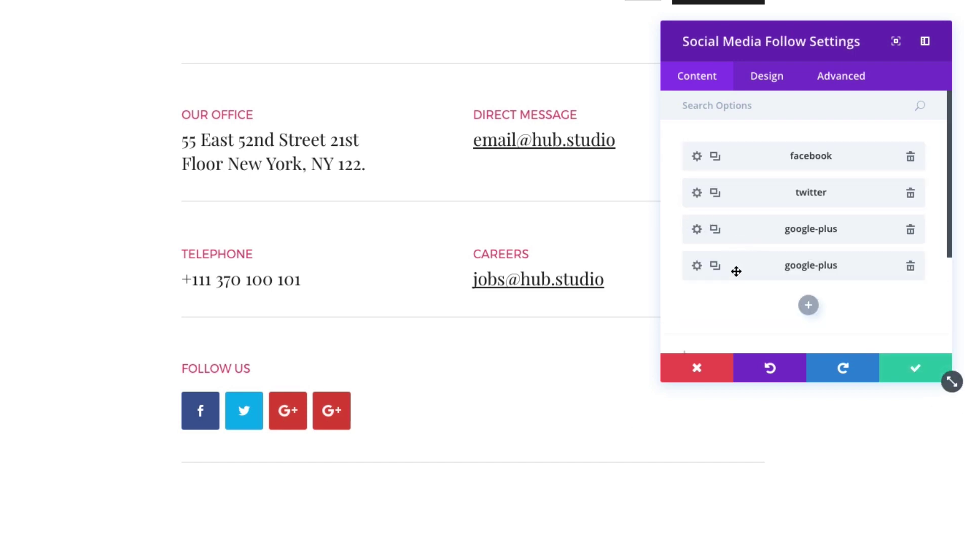
{"action": "left_click", "coordinate": [697, 266]}
{"action": "left_click", "coordinate": [729, 203]}
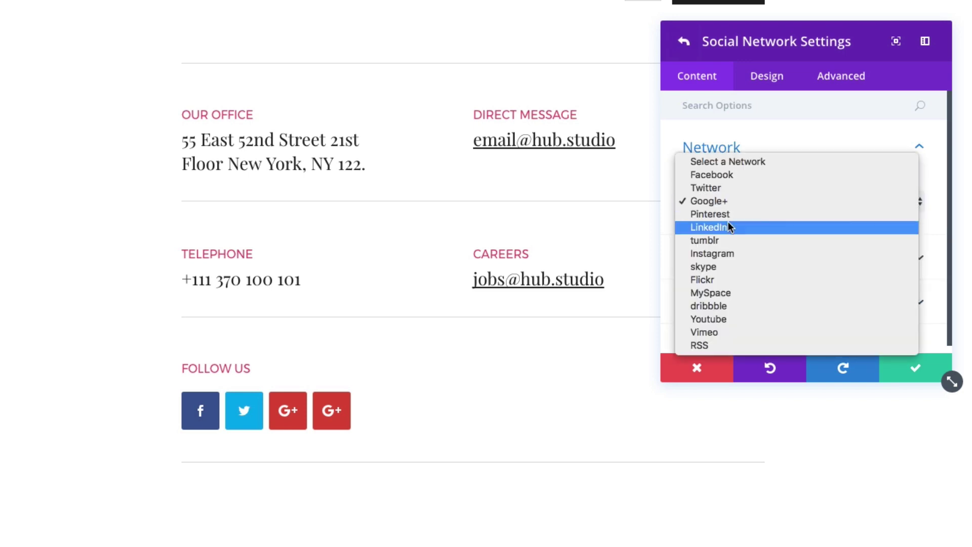
{"action": "left_click", "coordinate": [727, 226]}
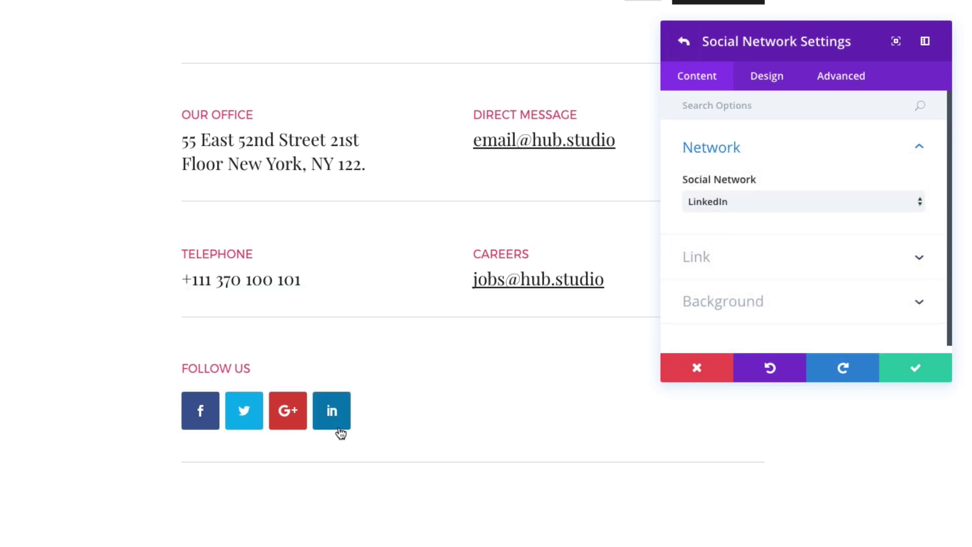
{"action": "left_click", "coordinate": [909, 374]}
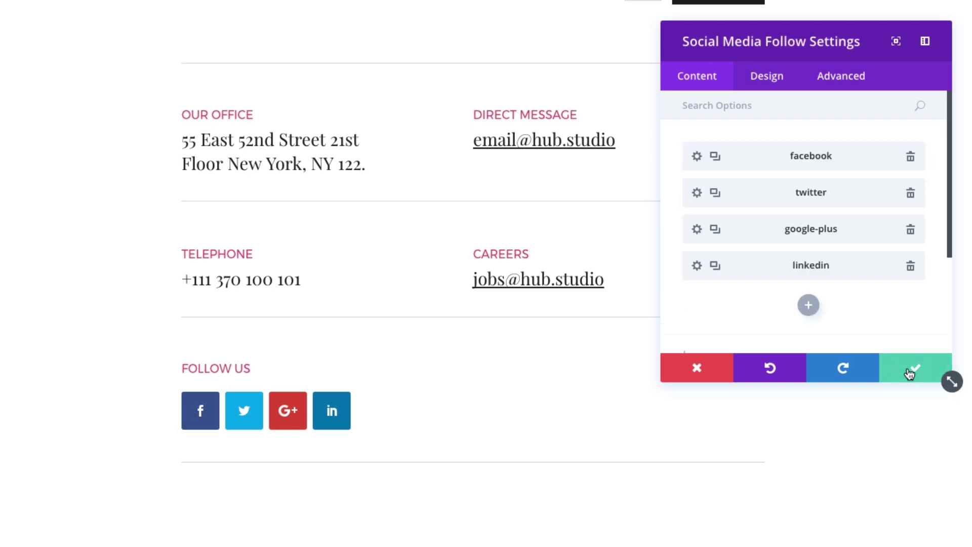
Duplicate the LinkedIn item and change the fifth item to Instagram.
{"action": "left_click", "coordinate": [712, 270]}
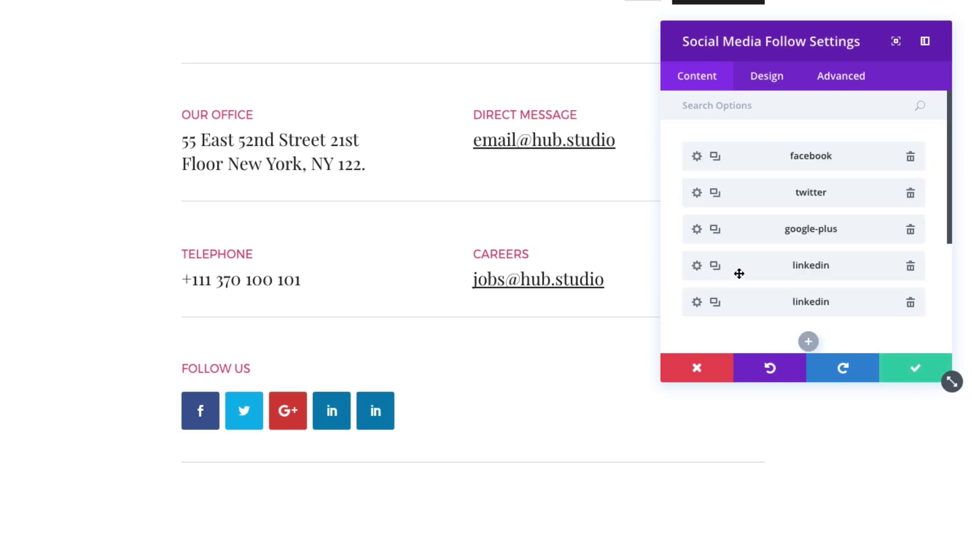
{"action": "left_click", "coordinate": [697, 302]}
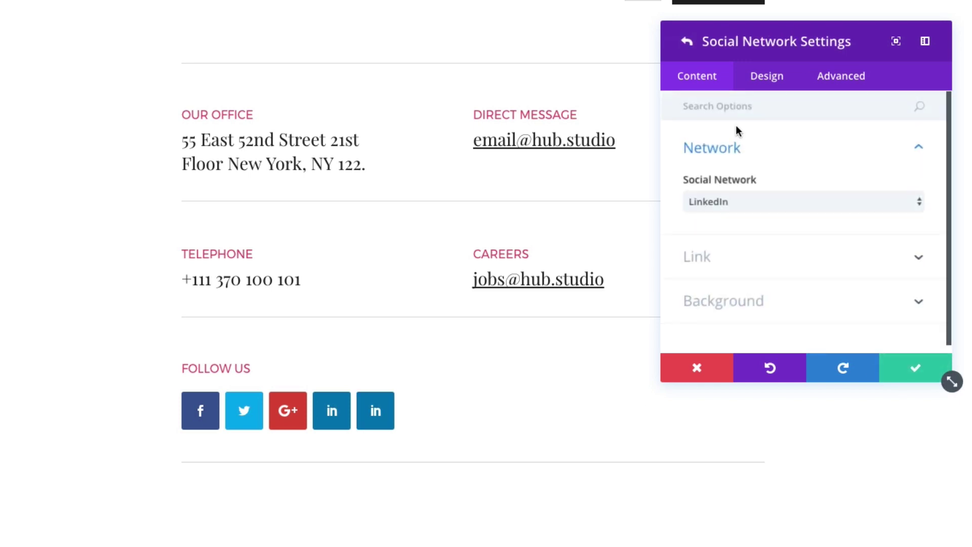
{"action": "left_click", "coordinate": [761, 200]}
{"action": "left_click", "coordinate": [759, 226]}
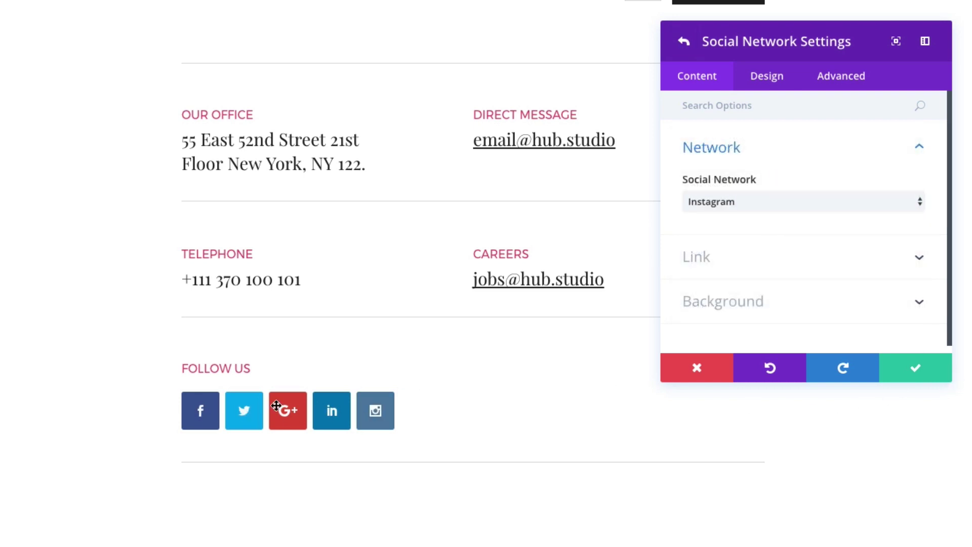
{"action": "scroll", "coordinate": [390, 418], "scroll_direction": "down", "scroll_amount": 1}
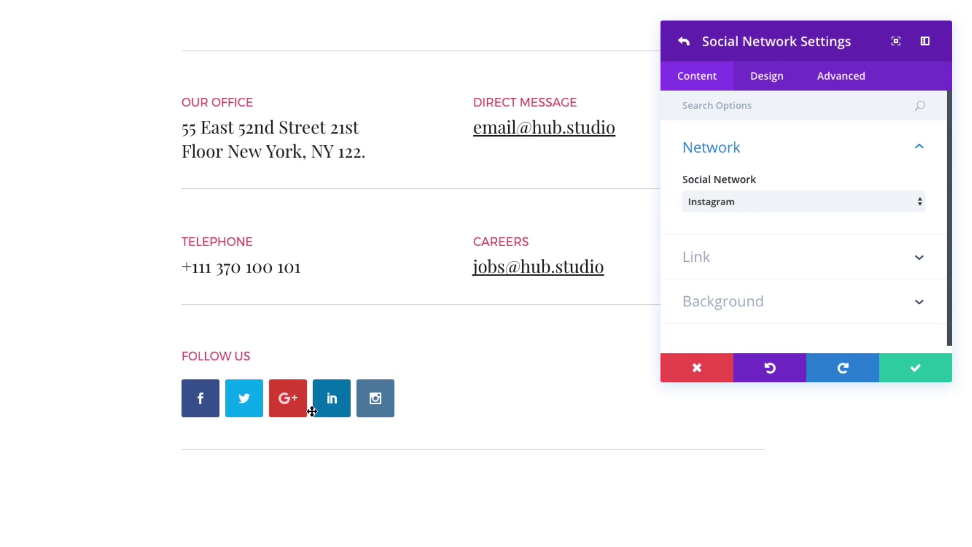
{"action": "scroll", "coordinate": [454, 420], "scroll_direction": "up", "scroll_amount": 1}
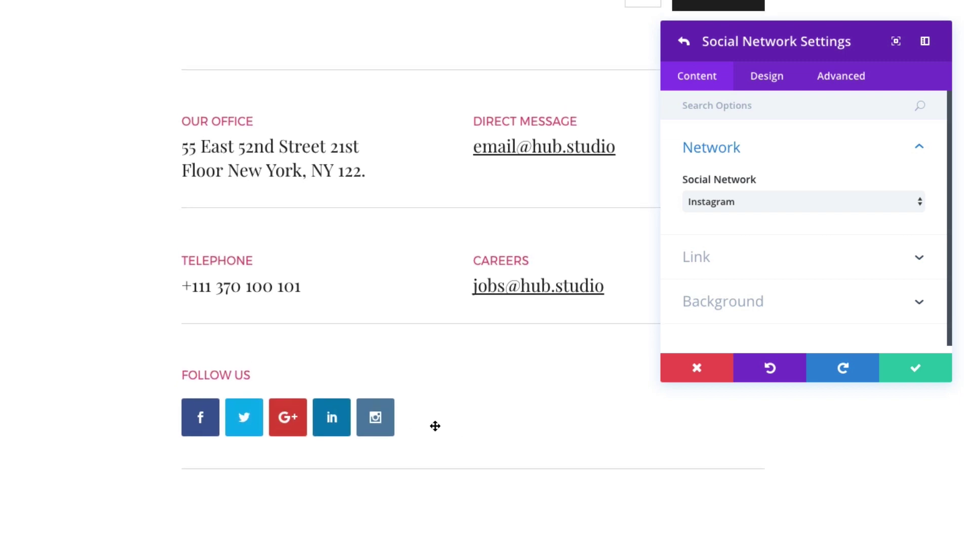
Save the Instagram item, then delete the Instagram, LinkedIn, Google+ and Twitter items.
{"action": "left_click", "coordinate": [917, 377]}
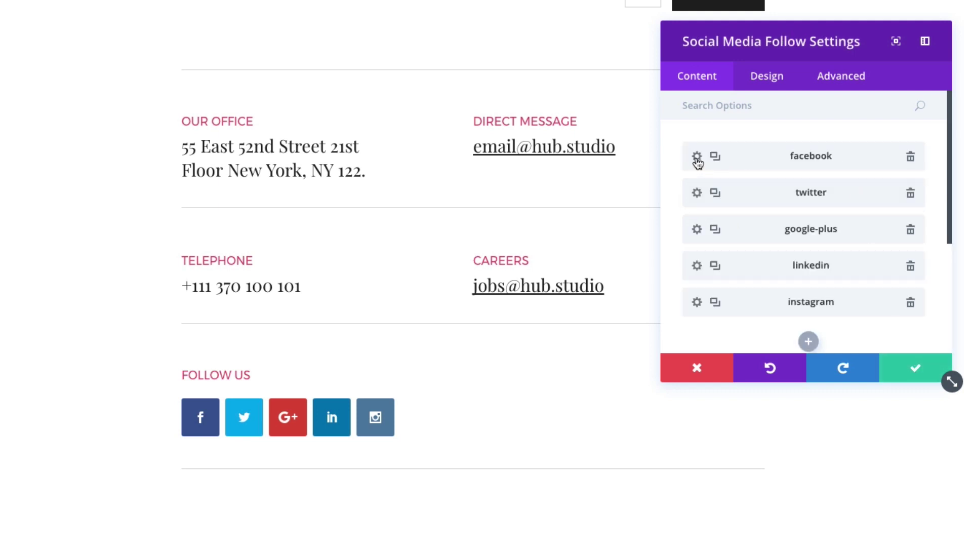
{"action": "left_click", "coordinate": [910, 302]}
{"action": "left_click", "coordinate": [910, 267]}
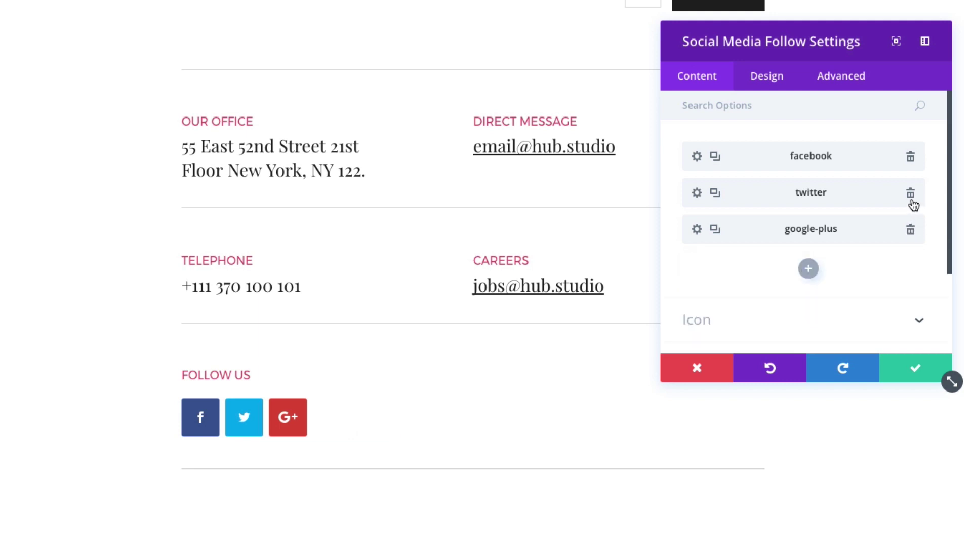
{"action": "left_click", "coordinate": [911, 231]}
{"action": "left_click", "coordinate": [911, 194]}
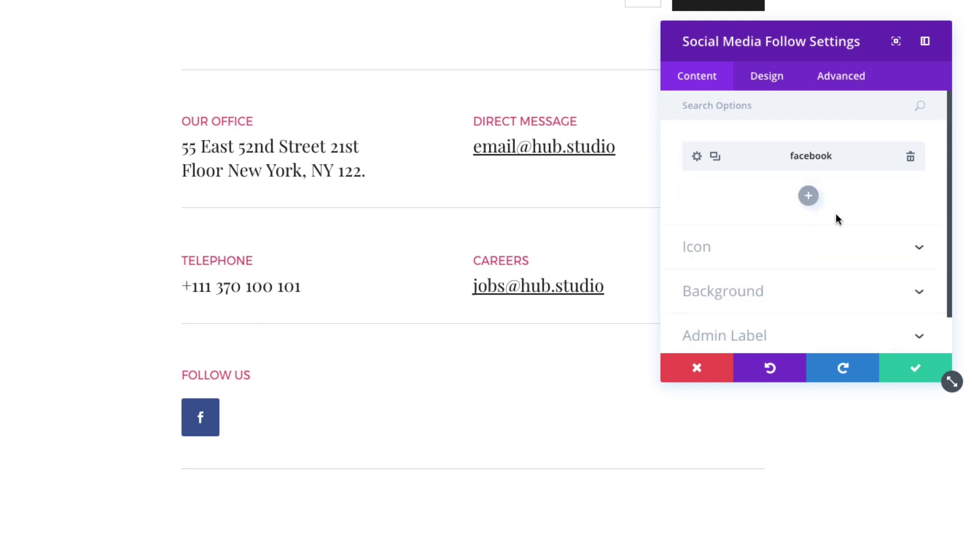
Open and close the remaining Facebook item's settings.
{"action": "right_click", "coordinate": [743, 159]}
{"action": "left_click", "coordinate": [716, 187]}
{"action": "left_click", "coordinate": [697, 157]}
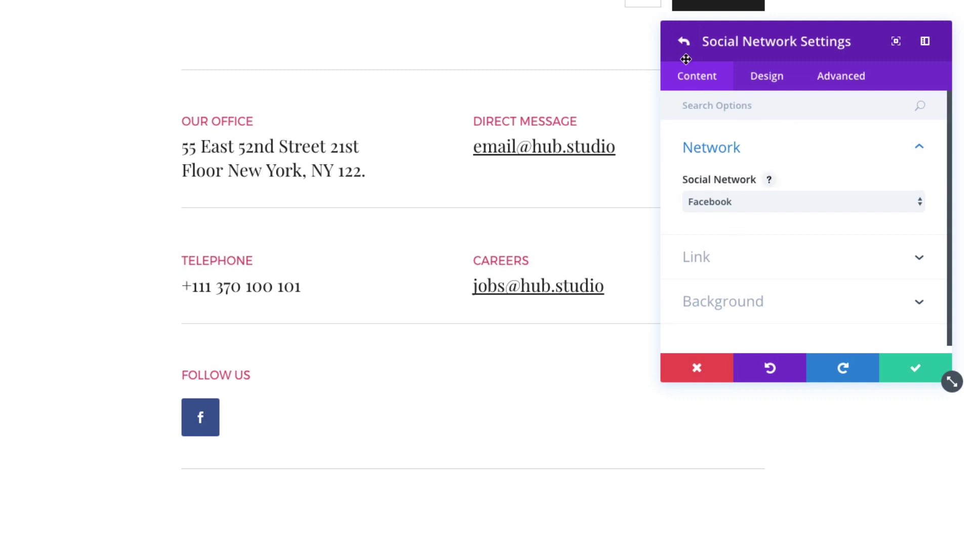
{"action": "left_click", "coordinate": [683, 43]}
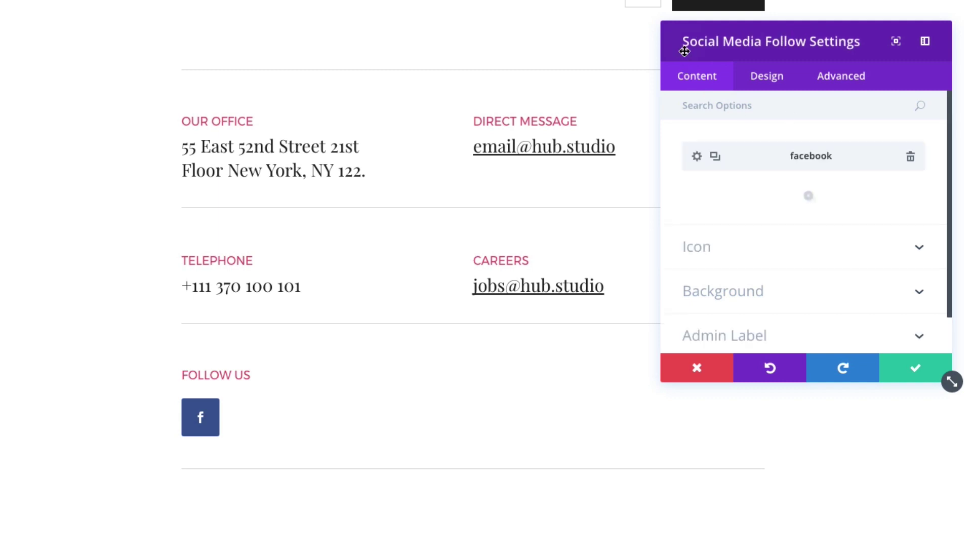
Duplicate the Facebook item and copy its #3b5998 background hex value.
{"action": "left_click", "coordinate": [715, 157]}
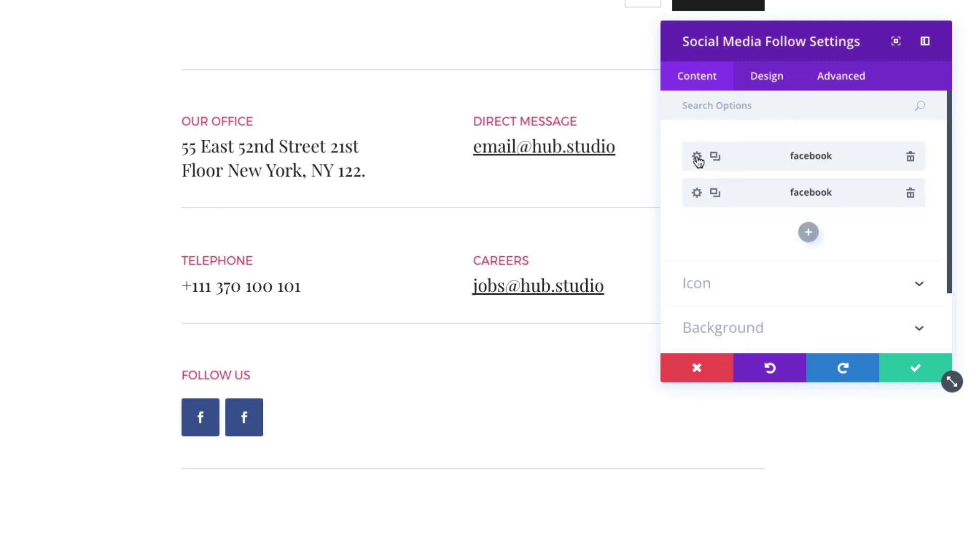
{"action": "left_click", "coordinate": [697, 193]}
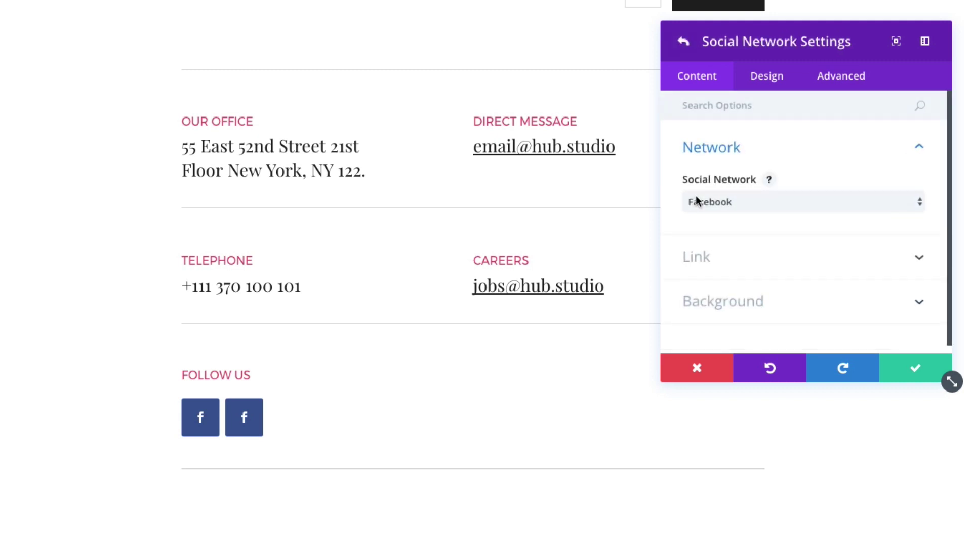
{"action": "left_click", "coordinate": [772, 301]}
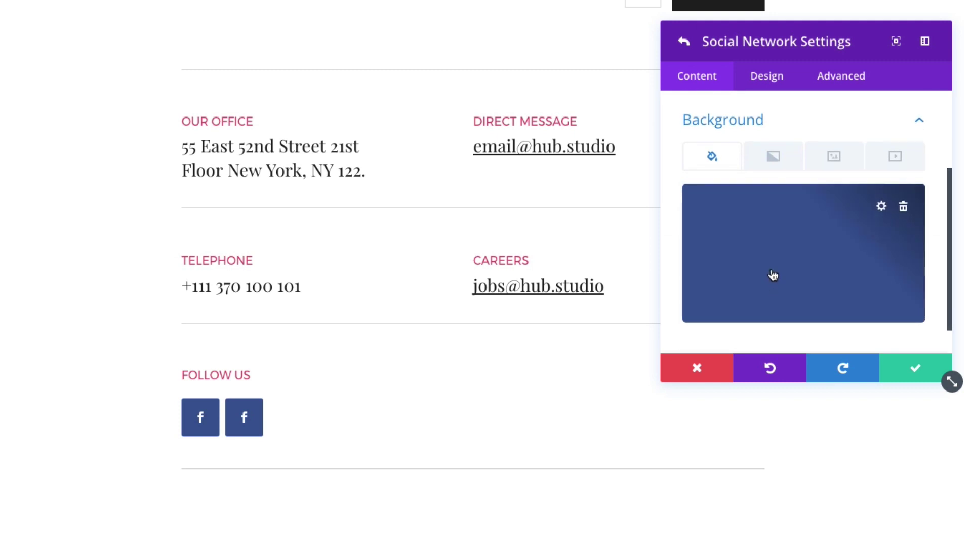
{"action": "left_click", "coordinate": [792, 236]}
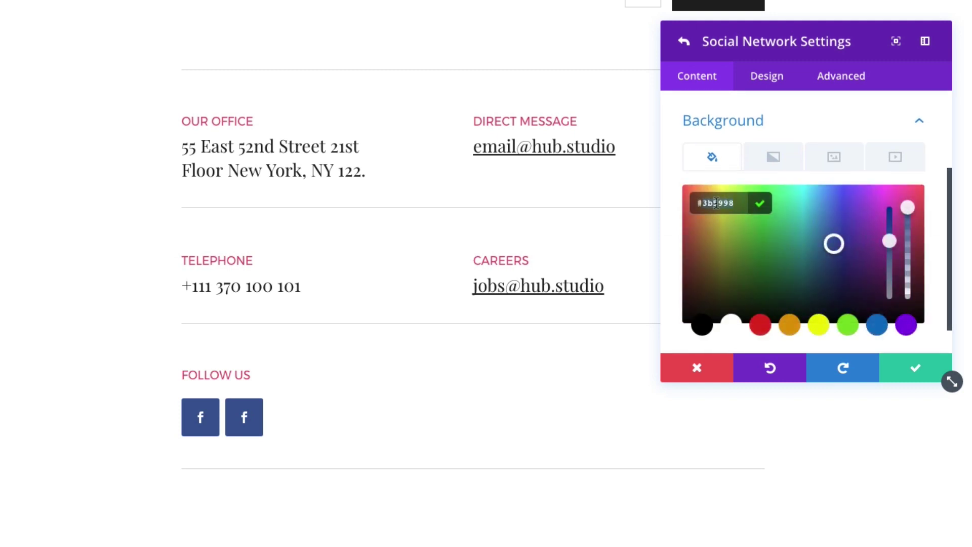
{"action": "left_click", "coordinate": [919, 122]}
Change the copy to Twitter and set its background colour to #3b5998.
{"action": "left_click", "coordinate": [735, 160]}
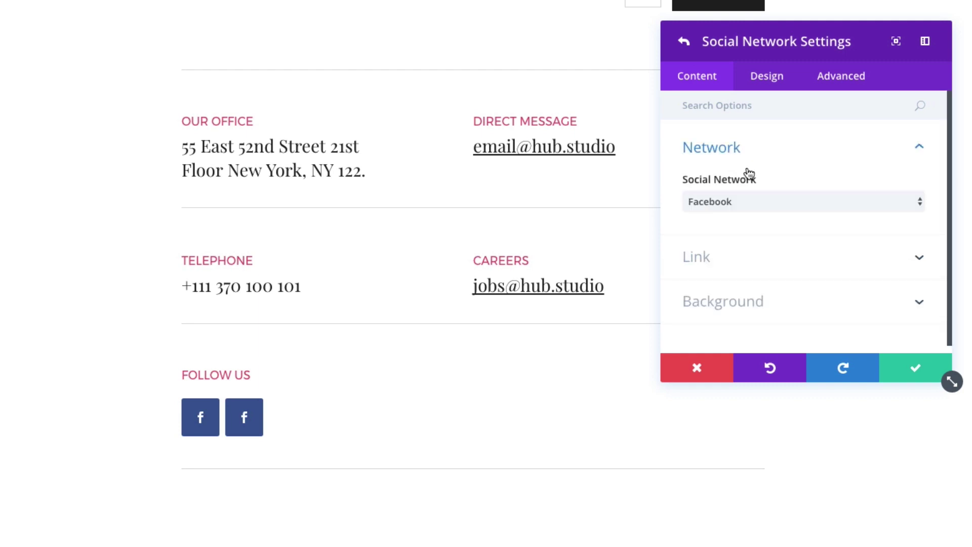
{"action": "left_click", "coordinate": [724, 201]}
{"action": "left_click", "coordinate": [722, 215]}
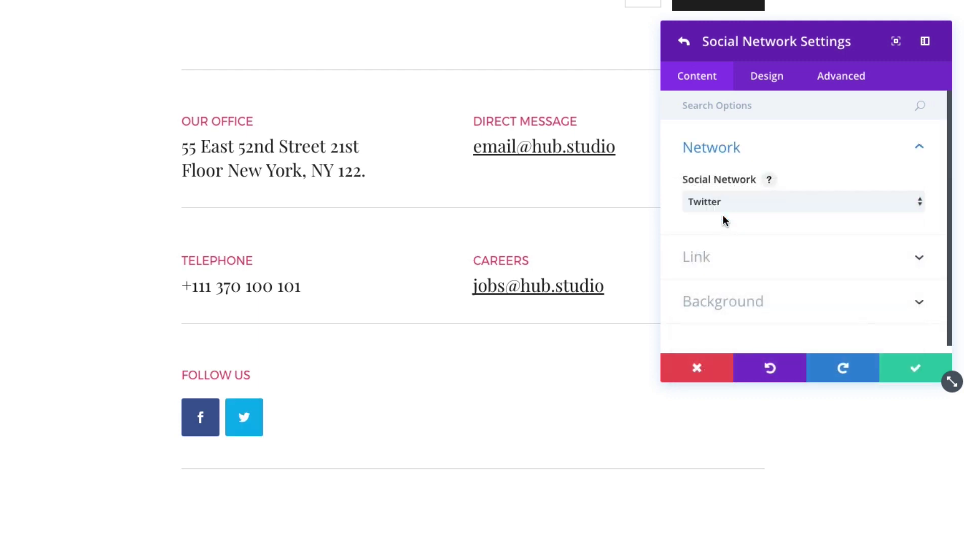
{"action": "left_click", "coordinate": [711, 304]}
{"action": "left_click", "coordinate": [743, 270]}
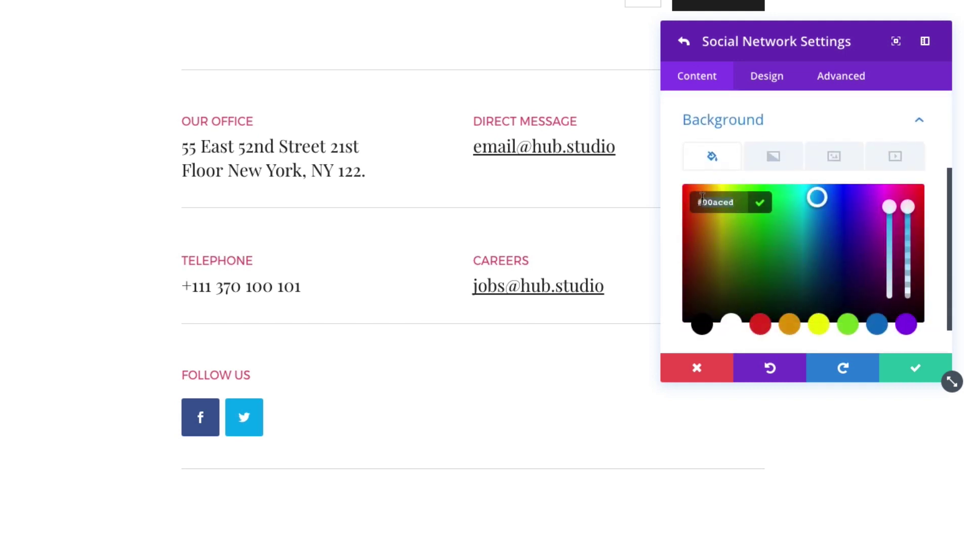
{"action": "key", "text": "ctrl+a"}
{"action": "type", "text": "#3b5998"}
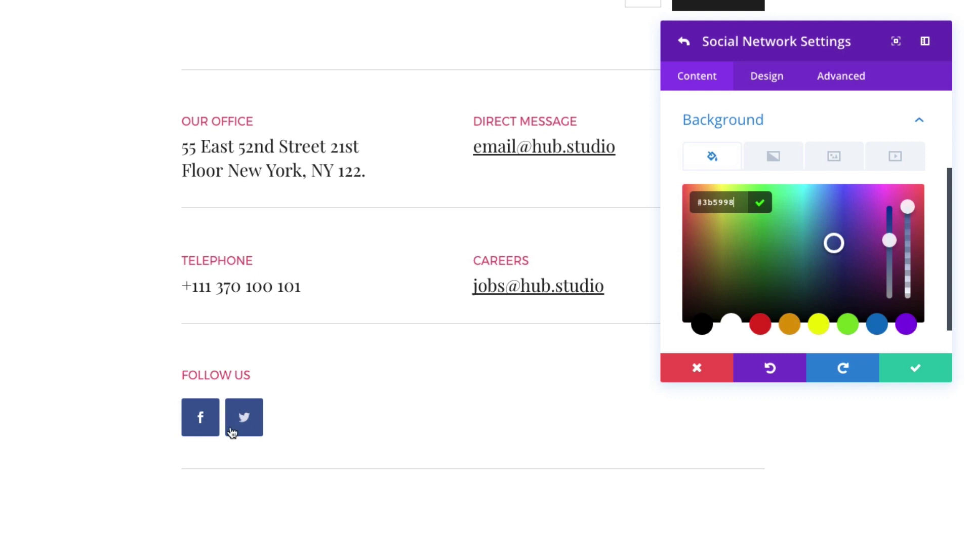
Save Twitter, duplicate it, and switch the third item to Google+.
{"action": "left_click", "coordinate": [927, 375]}
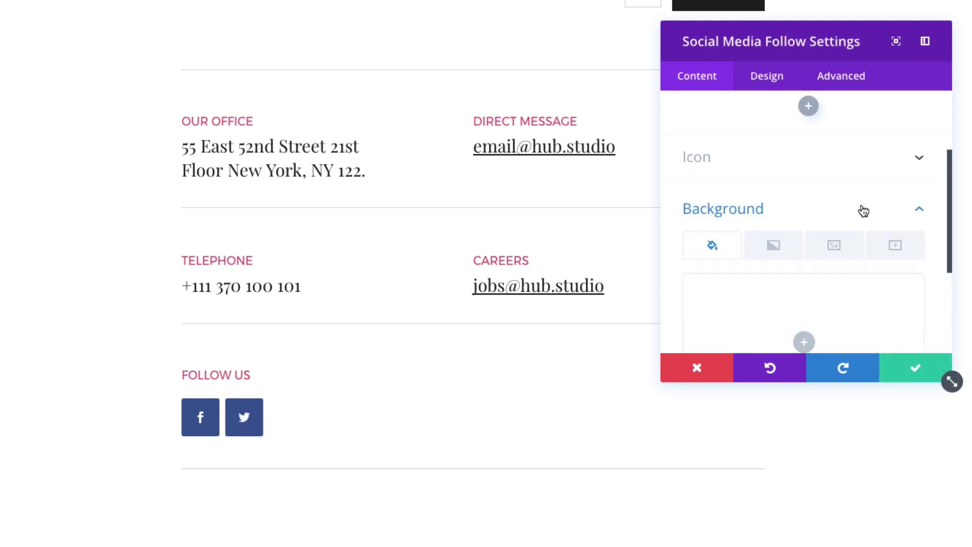
{"action": "scroll", "coordinate": [861, 211], "scroll_direction": "up", "scroll_amount": 3}
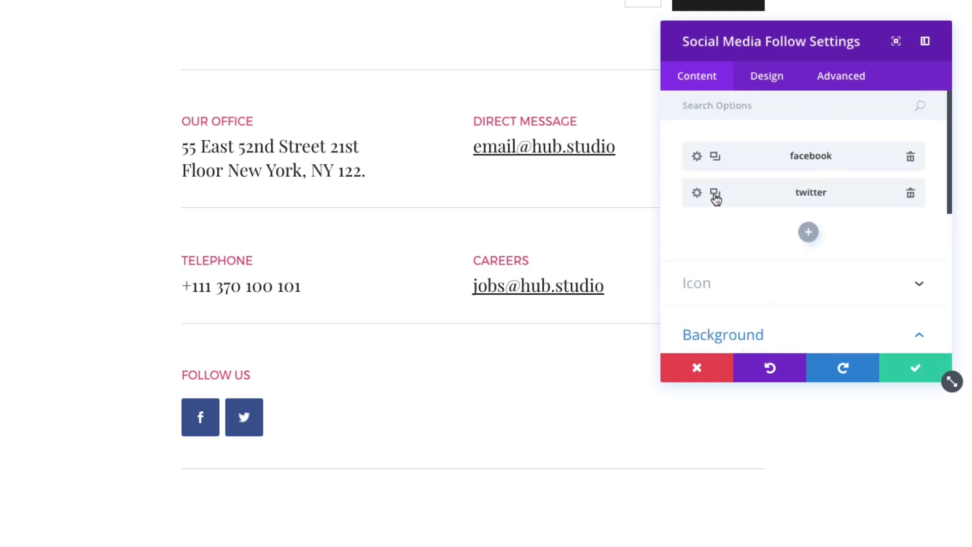
{"action": "left_click", "coordinate": [715, 193]}
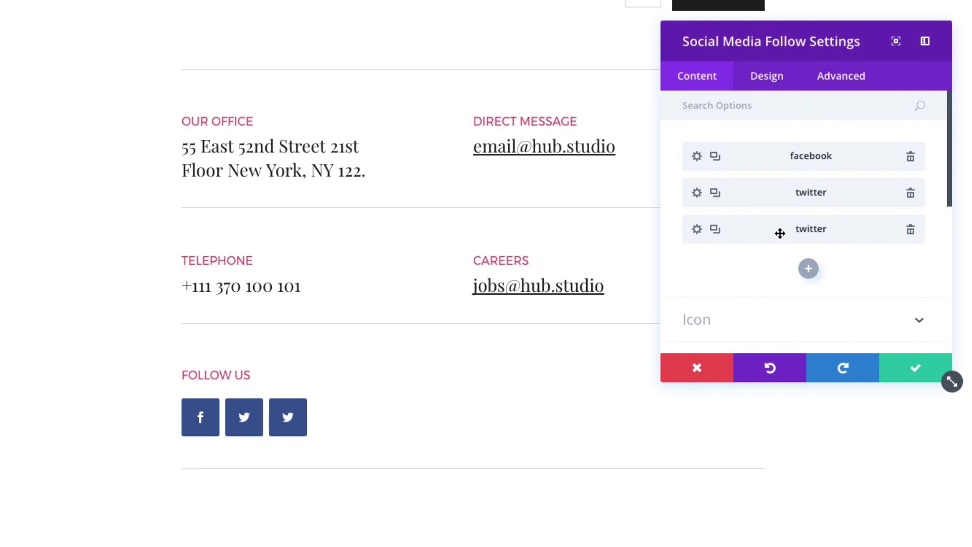
{"action": "left_click", "coordinate": [697, 230]}
{"action": "scroll", "coordinate": [791, 307], "scroll_direction": "down", "scroll_amount": 2}
{"action": "scroll", "coordinate": [791, 308], "scroll_direction": "up", "scroll_amount": 3}
{"action": "left_click", "coordinate": [768, 148]}
{"action": "left_click", "coordinate": [765, 203]}
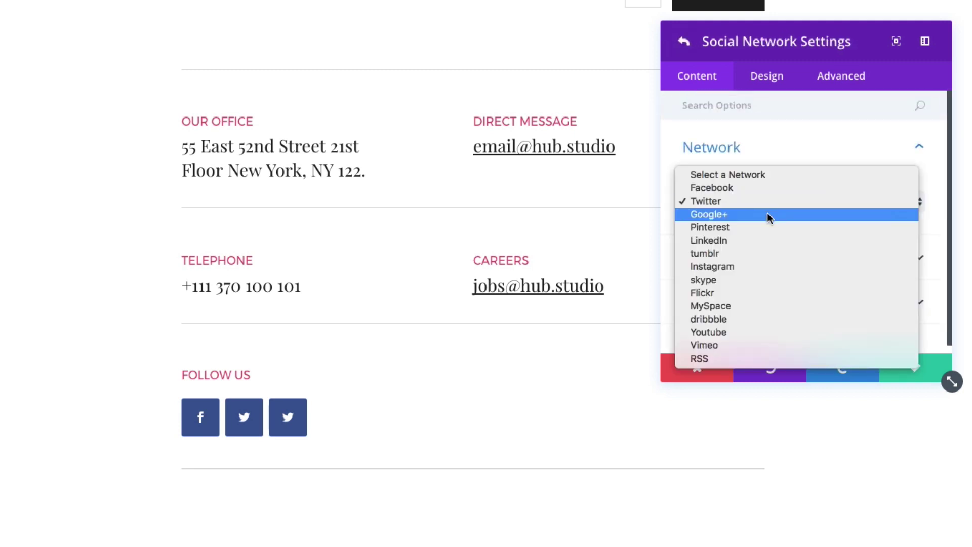
{"action": "left_click", "coordinate": [762, 214]}
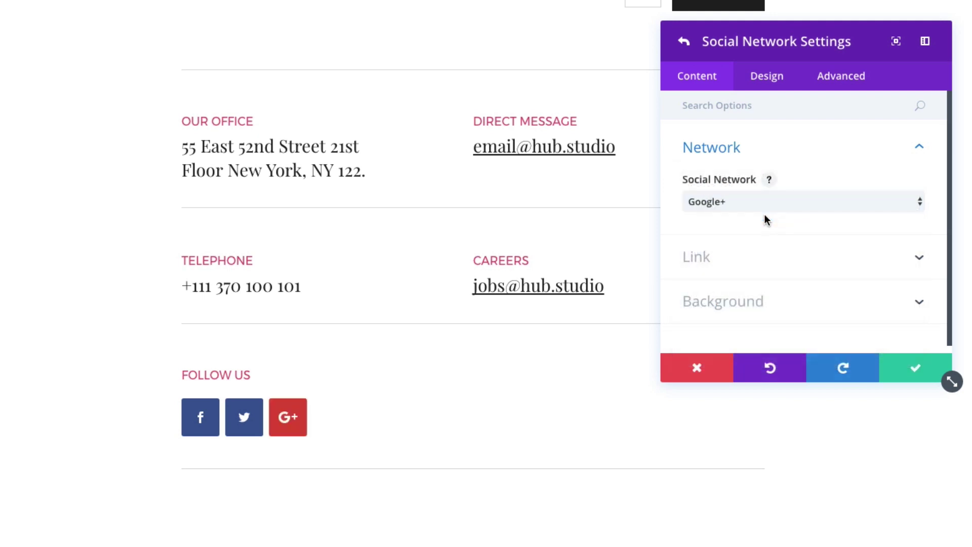
Paste #3b5998 as the Google+ background, then discard the edits without saving.
{"action": "left_click", "coordinate": [755, 298]}
{"action": "left_click", "coordinate": [750, 280]}
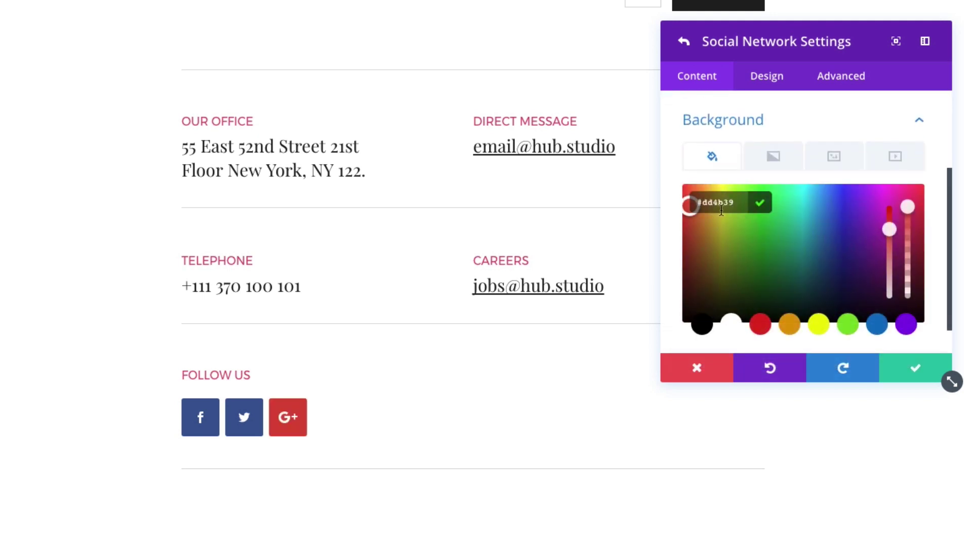
{"action": "type", "text": "#3b5998"}
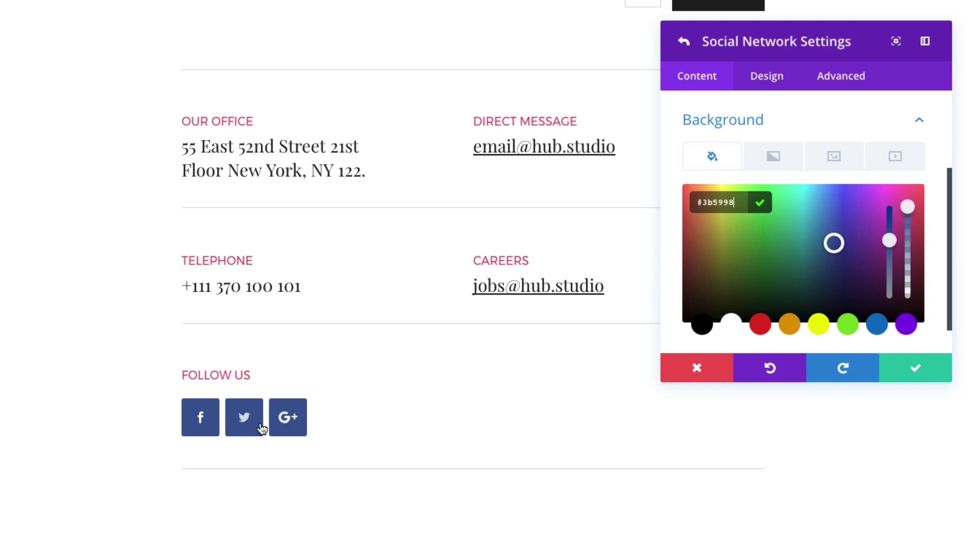
{"action": "left_click", "coordinate": [697, 373]}
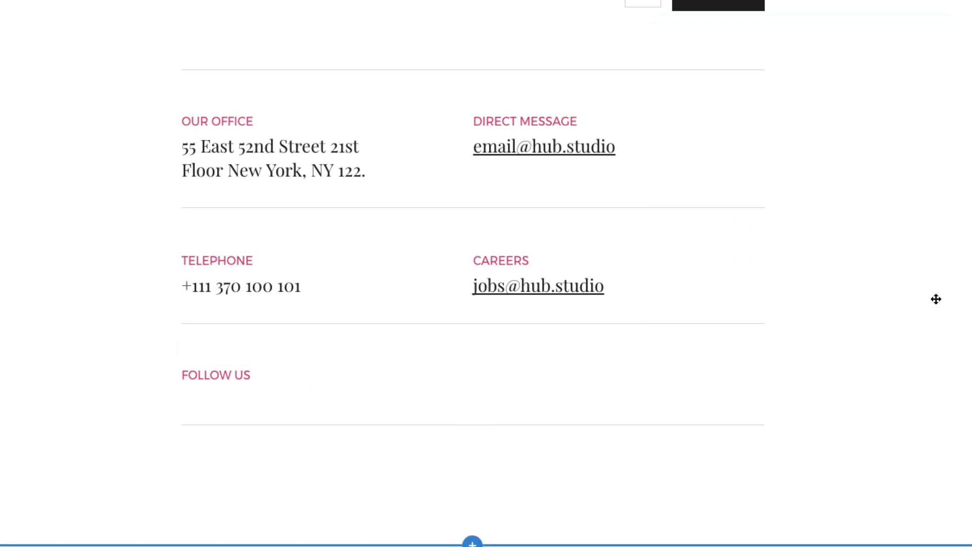